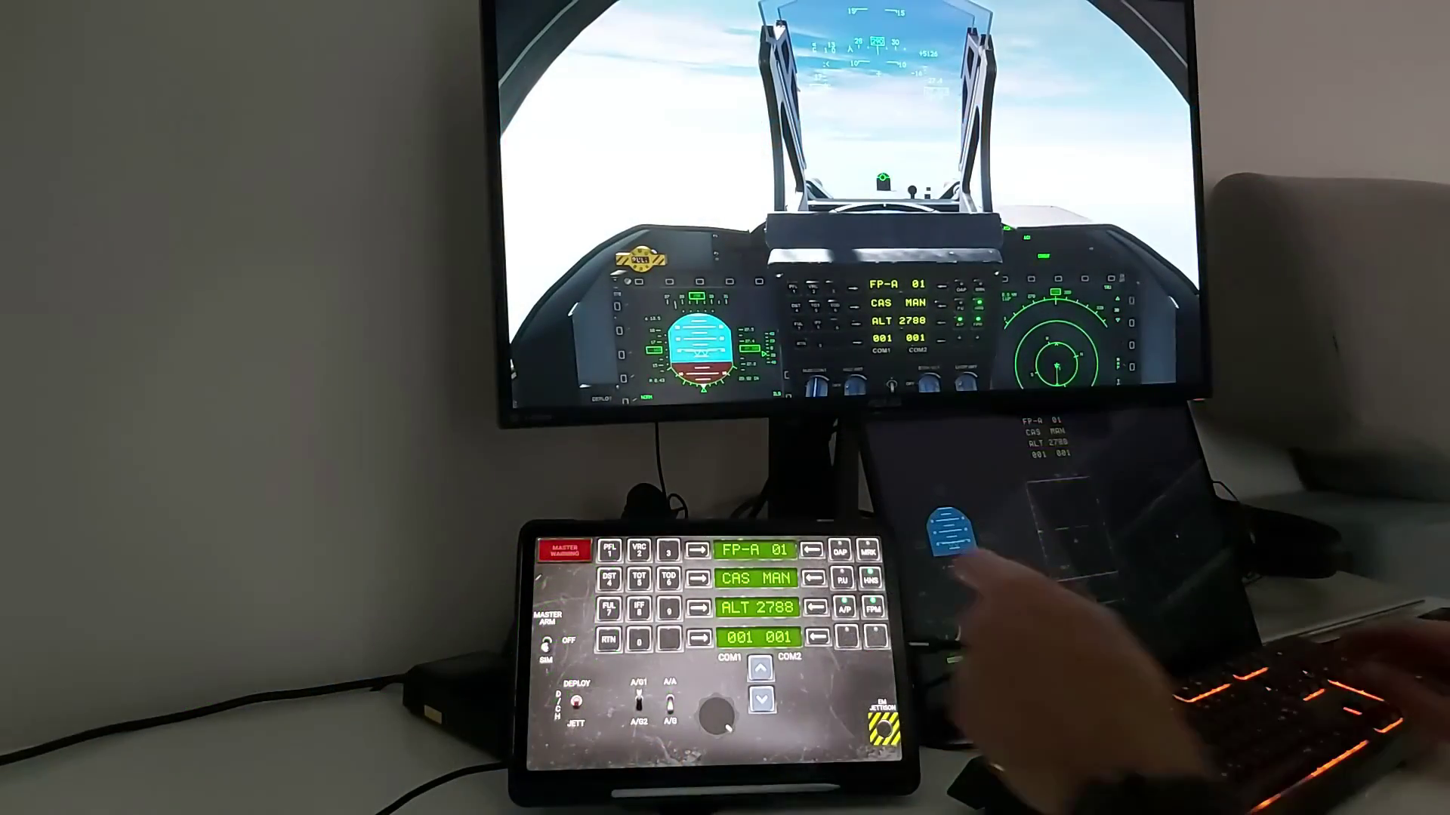
Clear ALT 2788 on the tablet UFCP, key in ALT 2000, and apply it to the cockpit
click(845, 609)
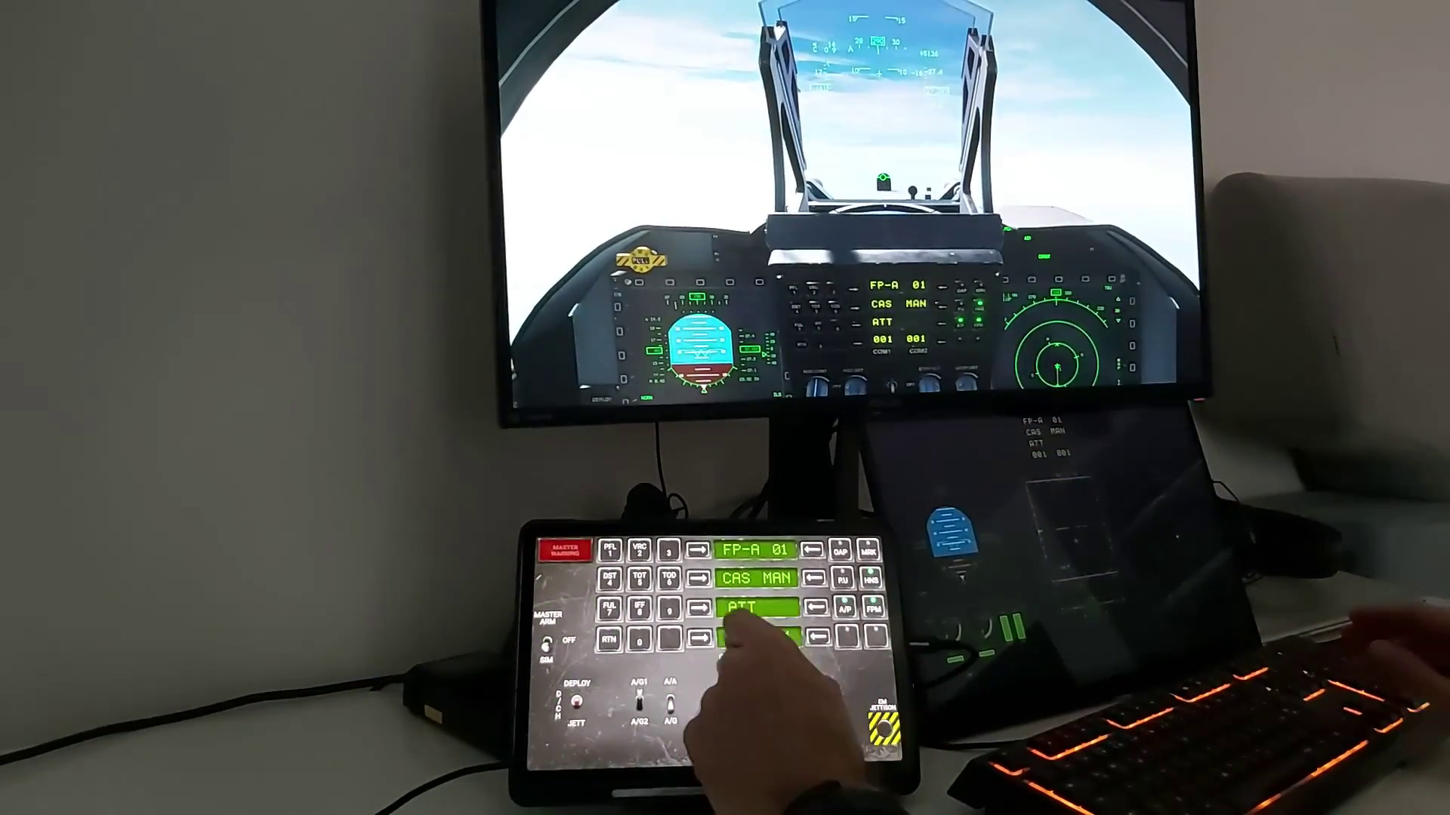
click(736, 610)
click(755, 609)
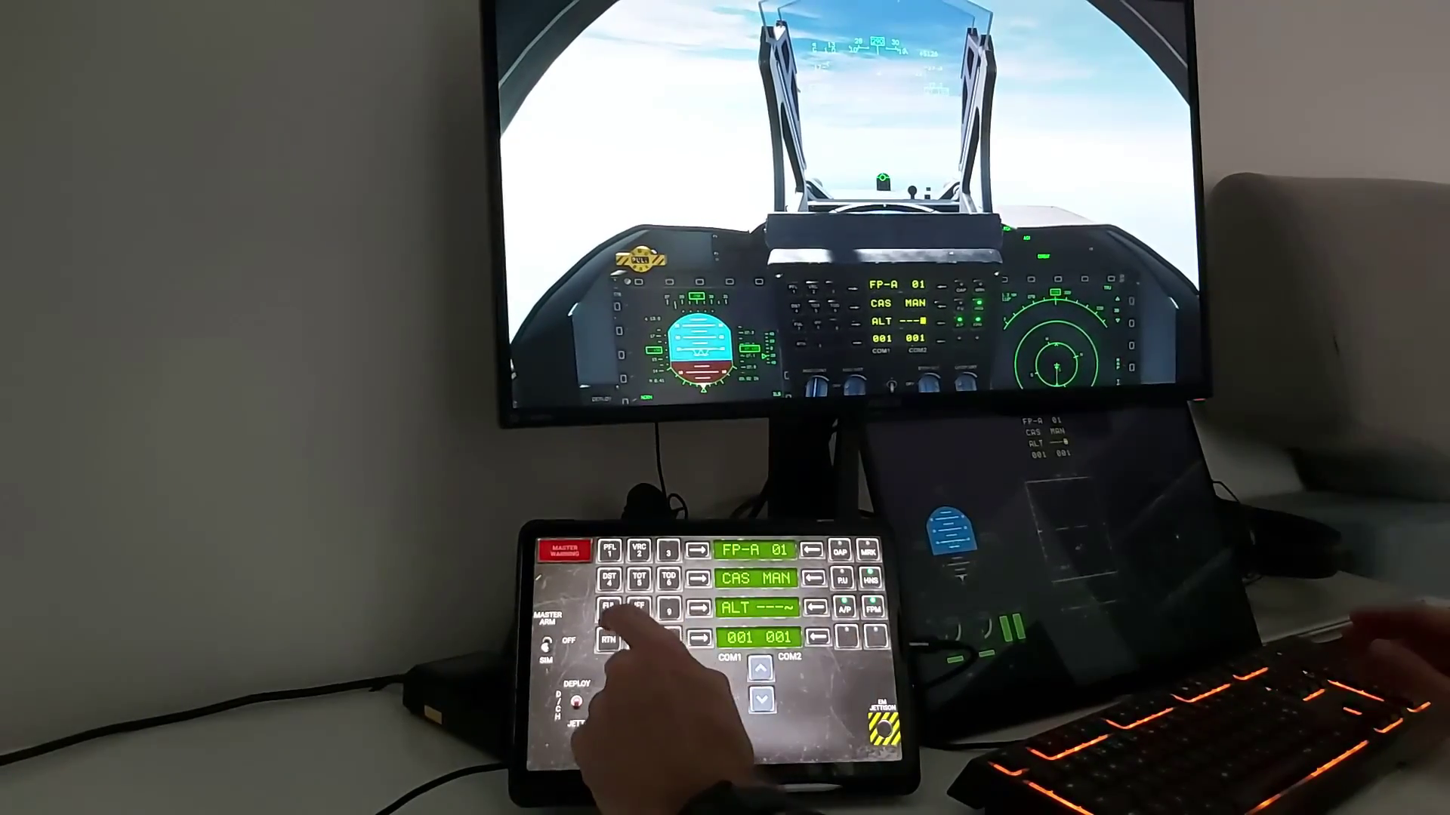
click(639, 549)
click(639, 639)
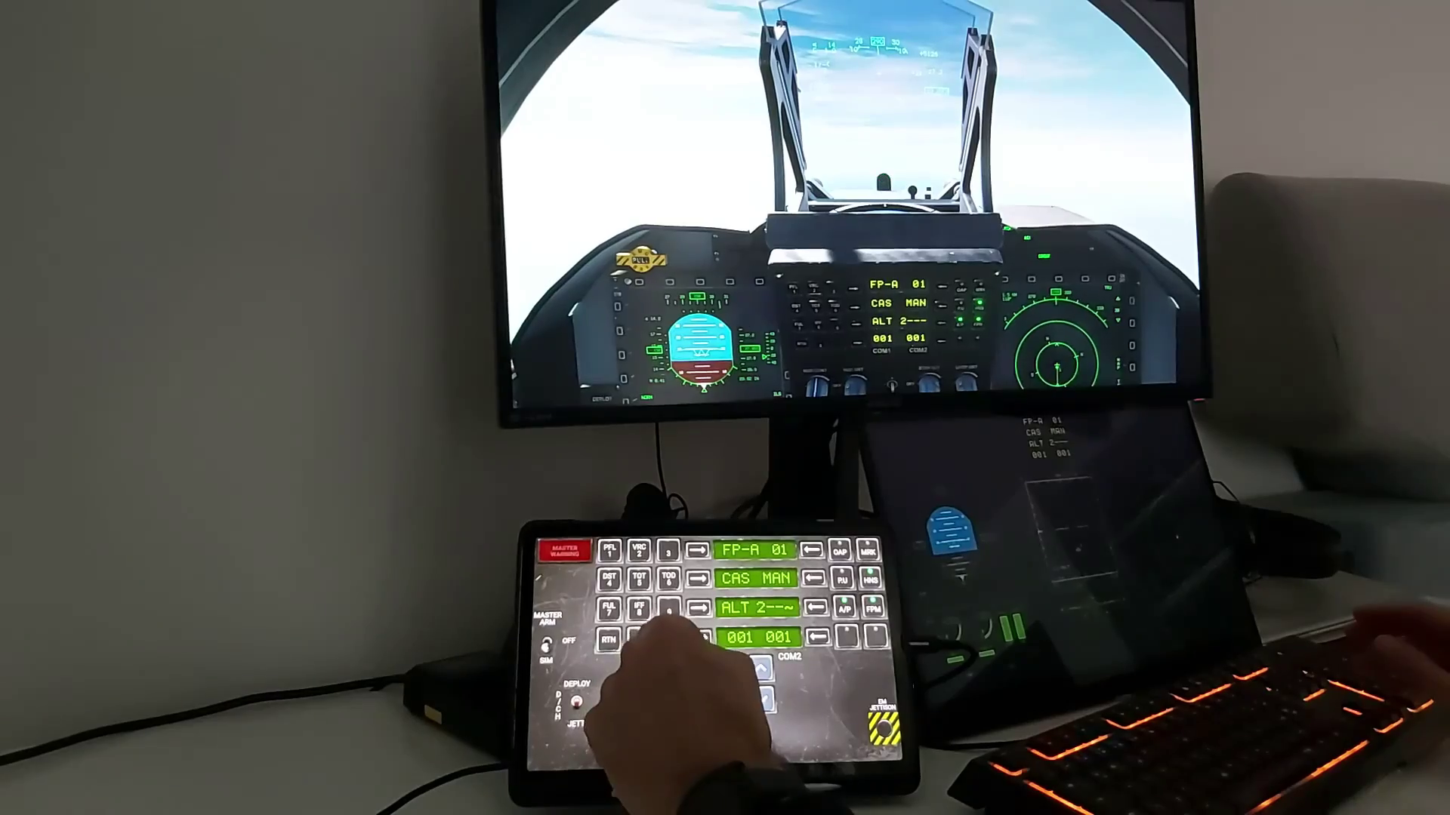
click(639, 639)
click(639, 639)
click(816, 608)
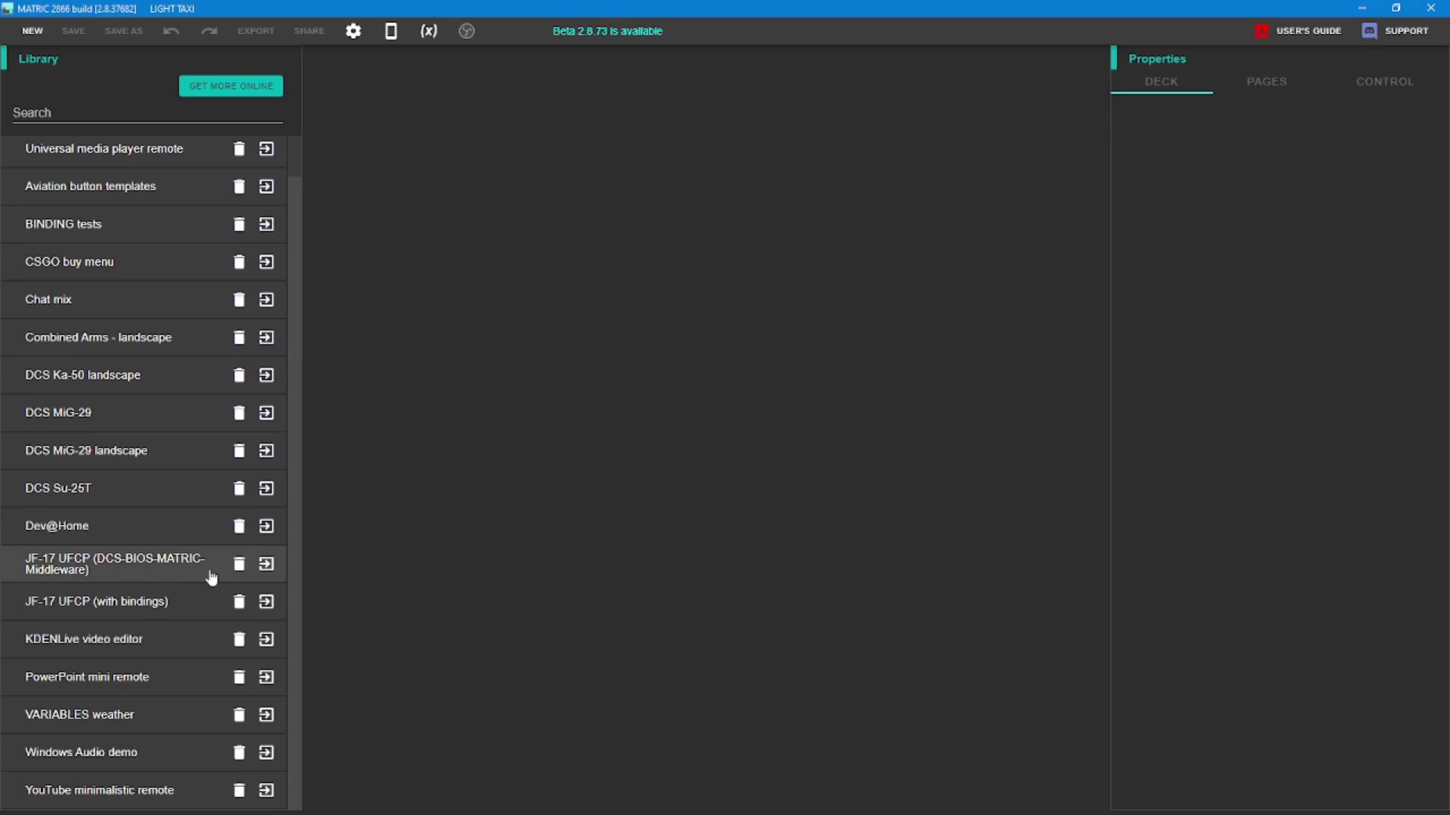
Load the JF-17 UFCP (DCS-BIOS-MATRIC-Middleware) deck and inspect key 3, collapsing its text and background settings
click(267, 566)
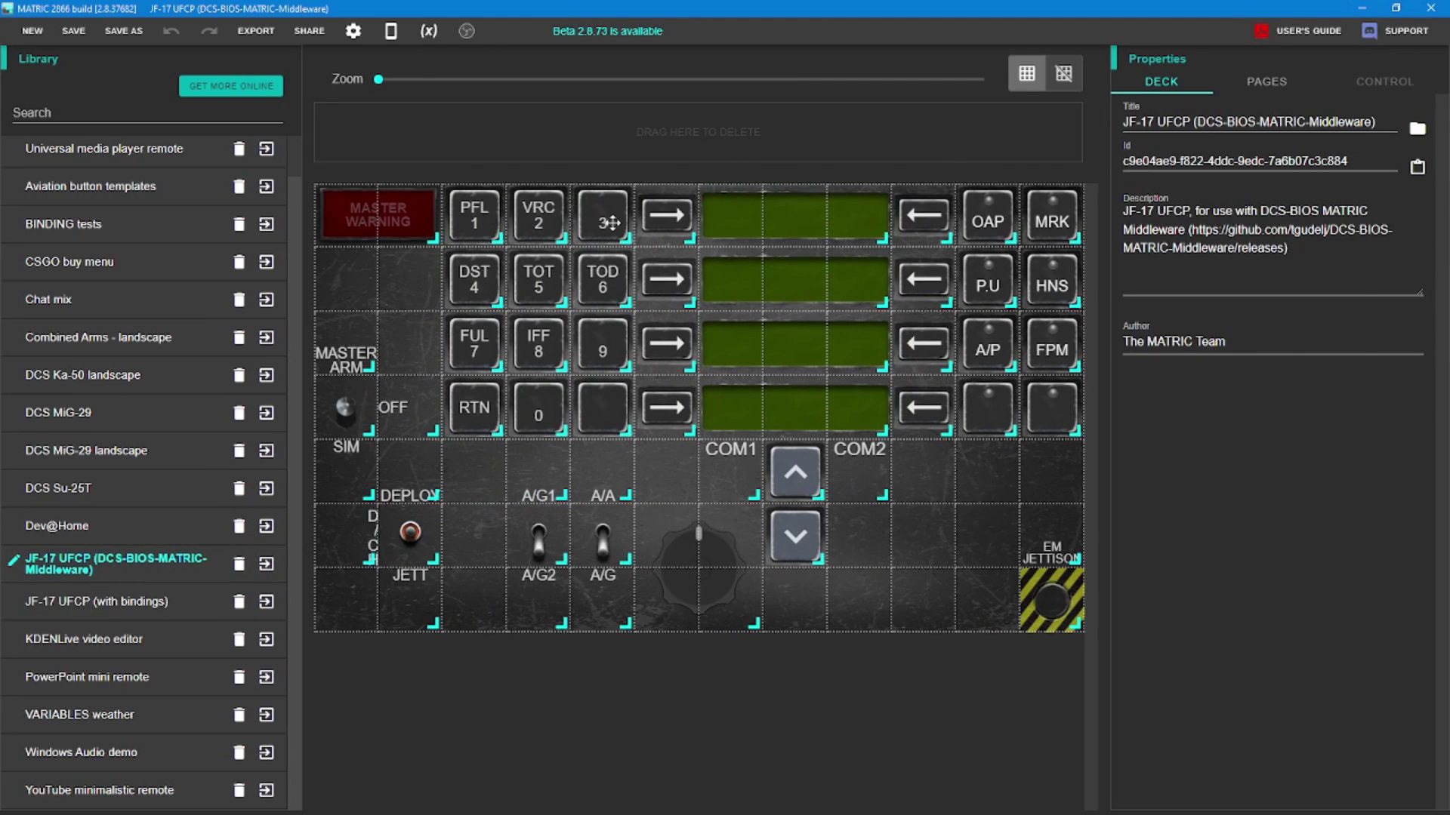
click(607, 221)
click(1191, 234)
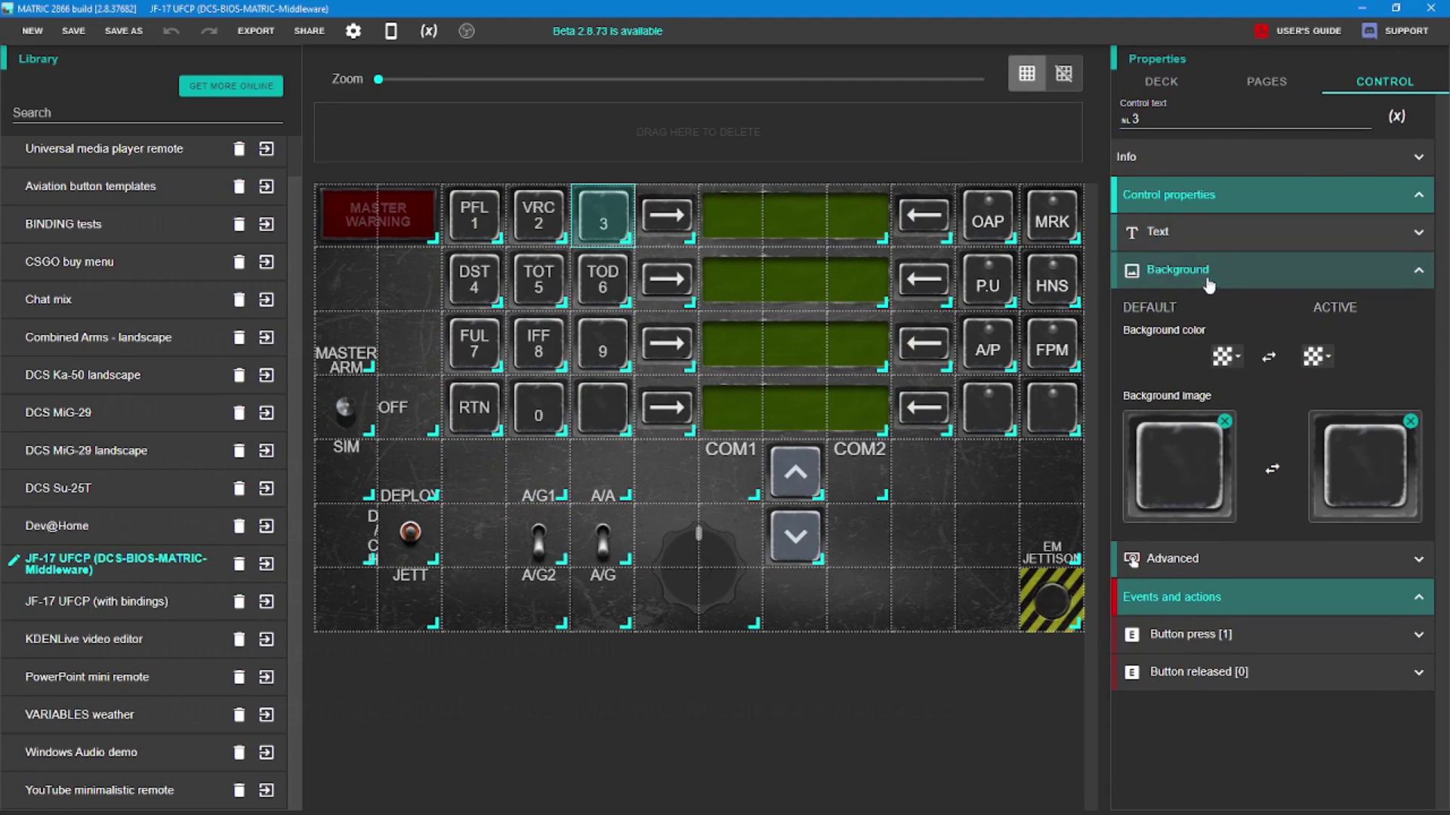
click(1208, 281)
Show the Aviation button templates and drag the red PUSH template onto the deck
click(91, 186)
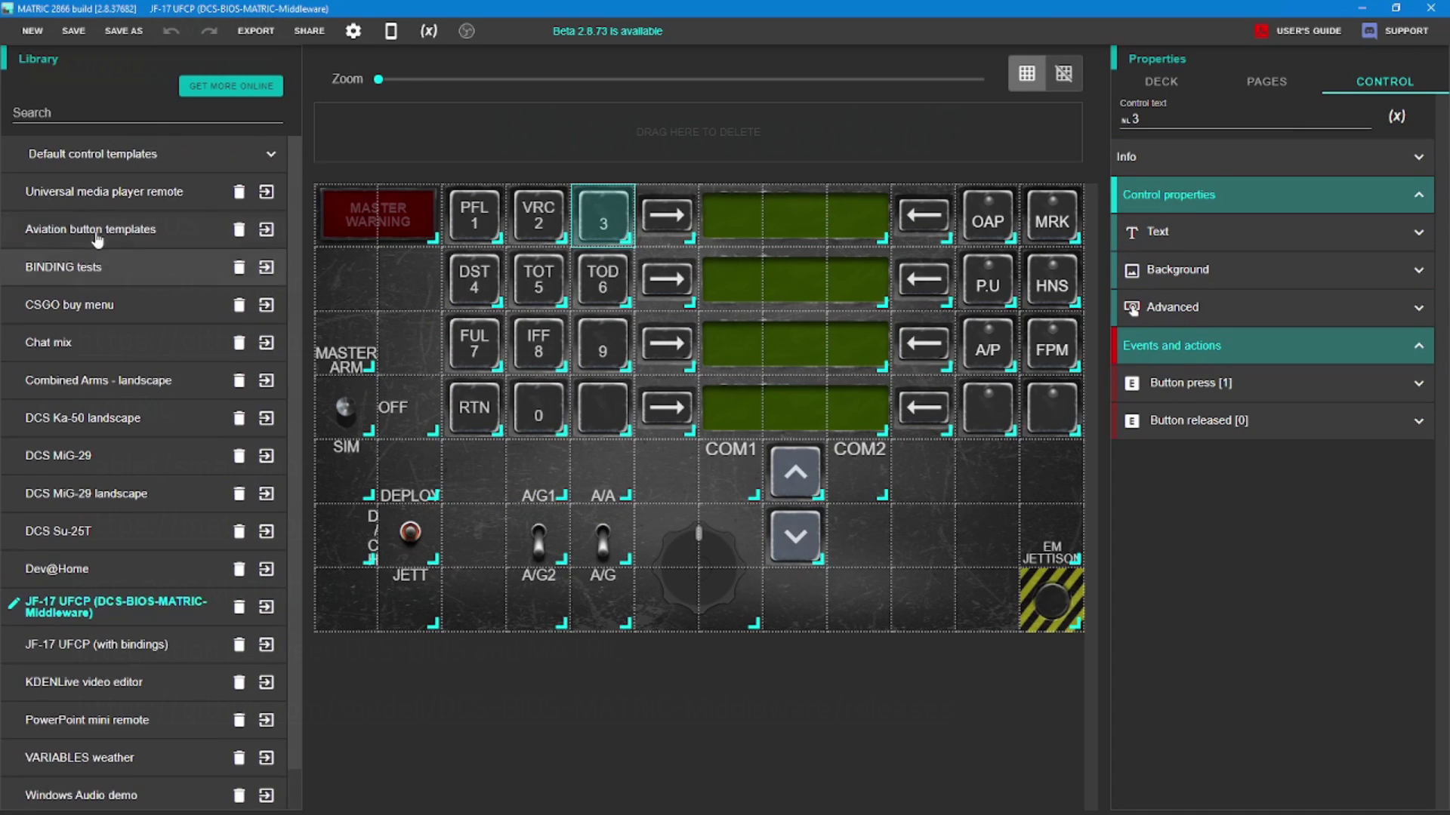
scroll(126, 506, down, 2)
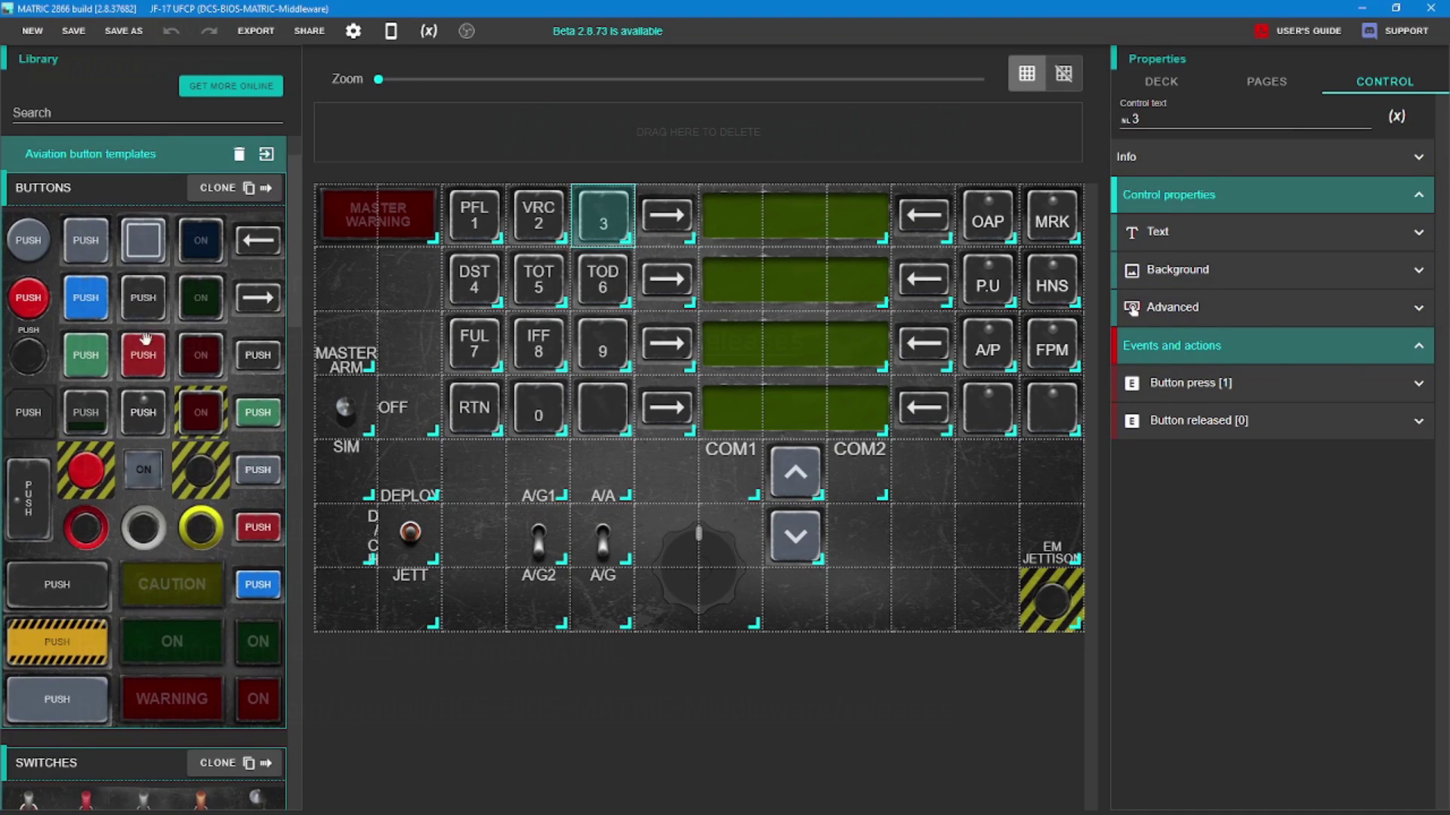
drag(145, 355, 970, 494)
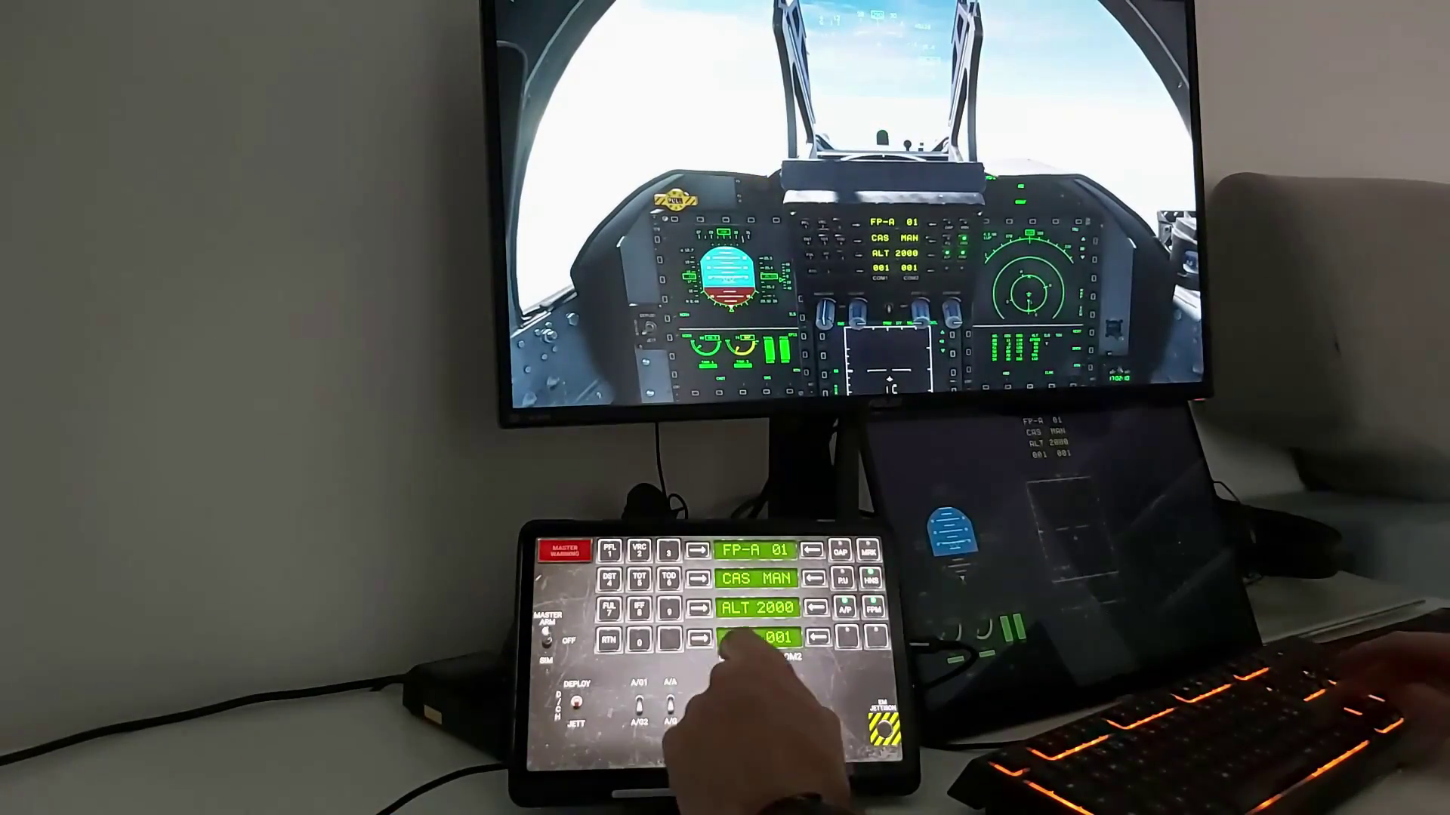
Replace the UFCP altitude with ALT 2200 and apply it, returning the line to ATT
click(815, 608)
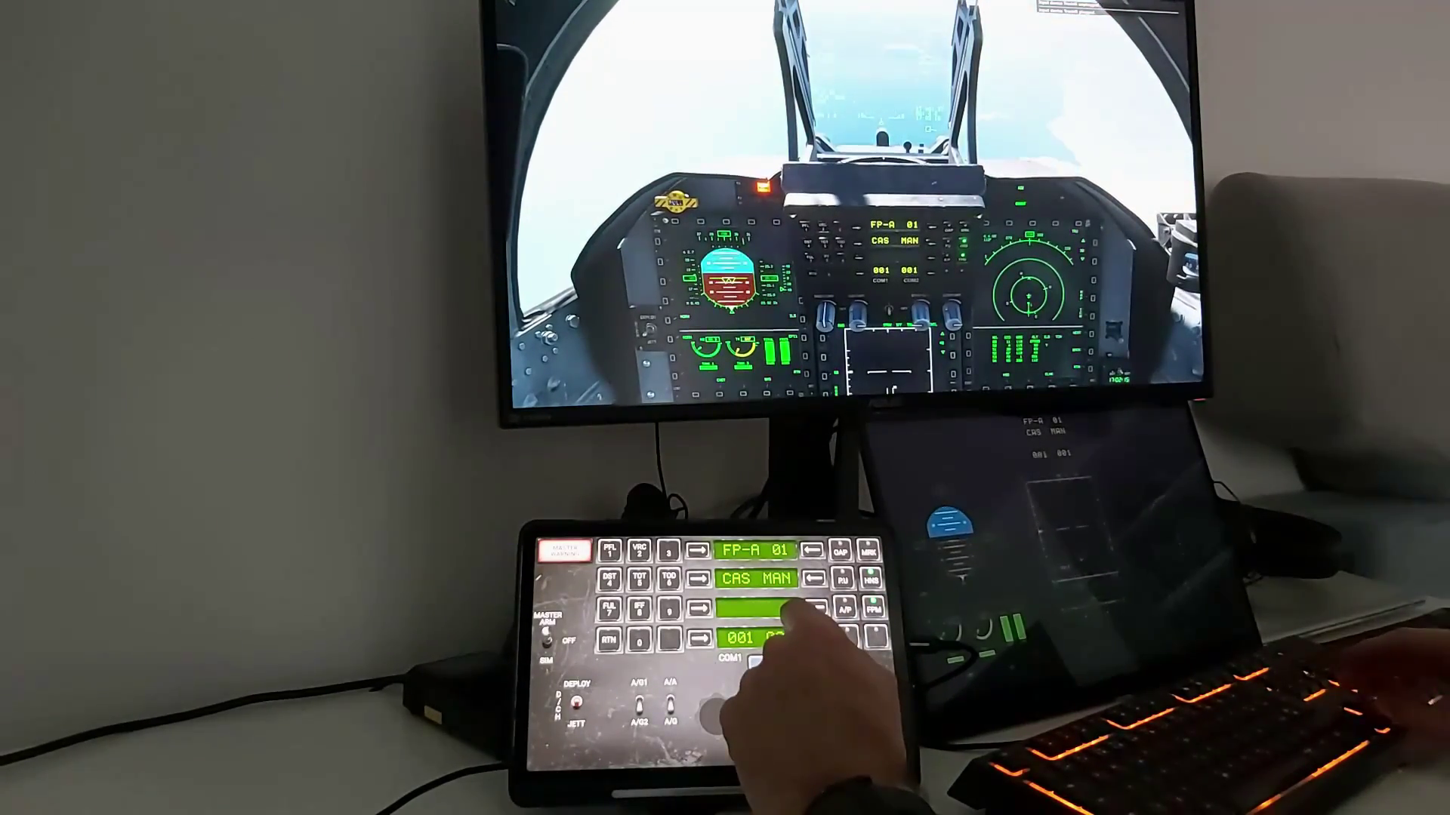
click(845, 608)
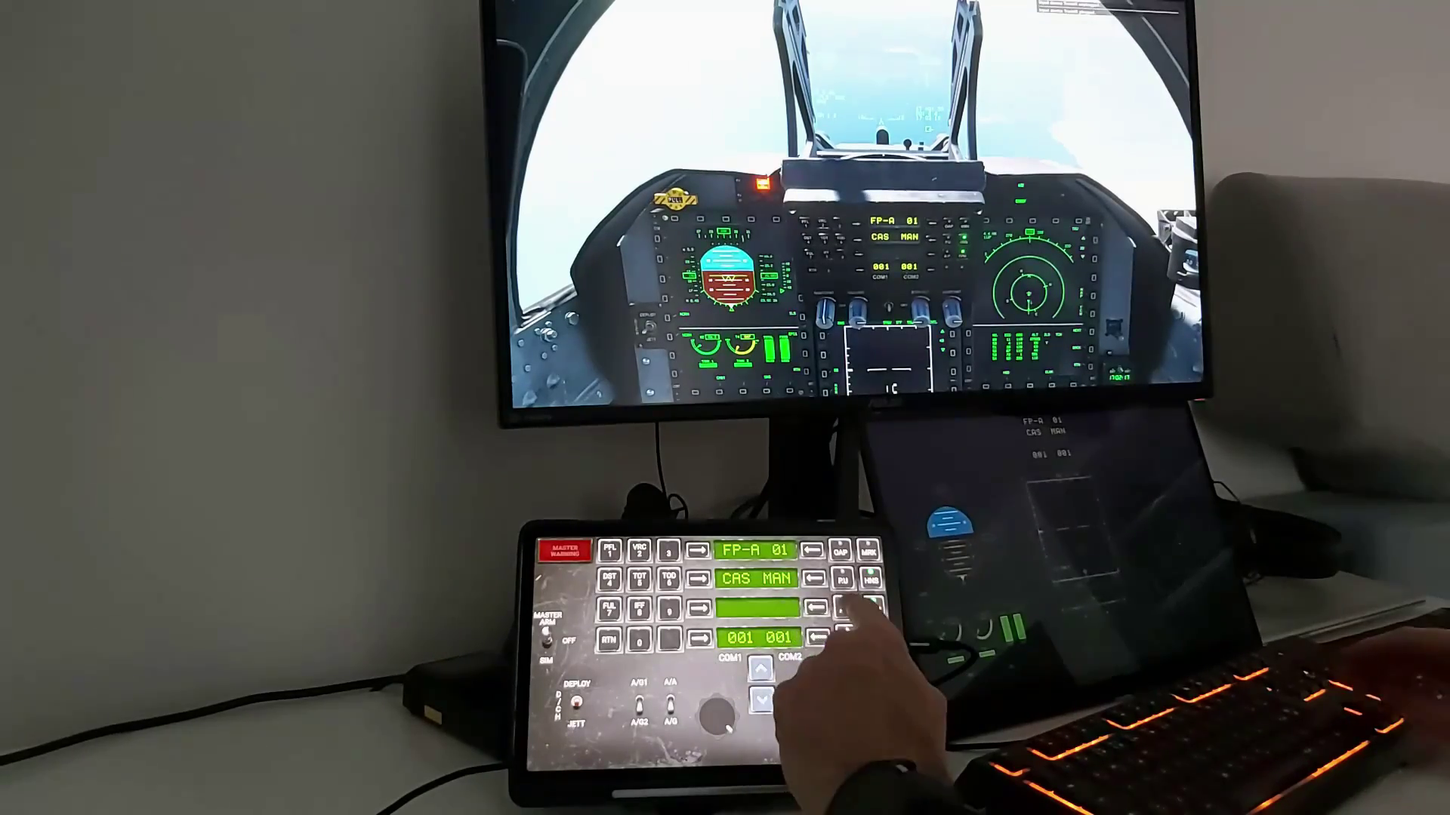
click(732, 627)
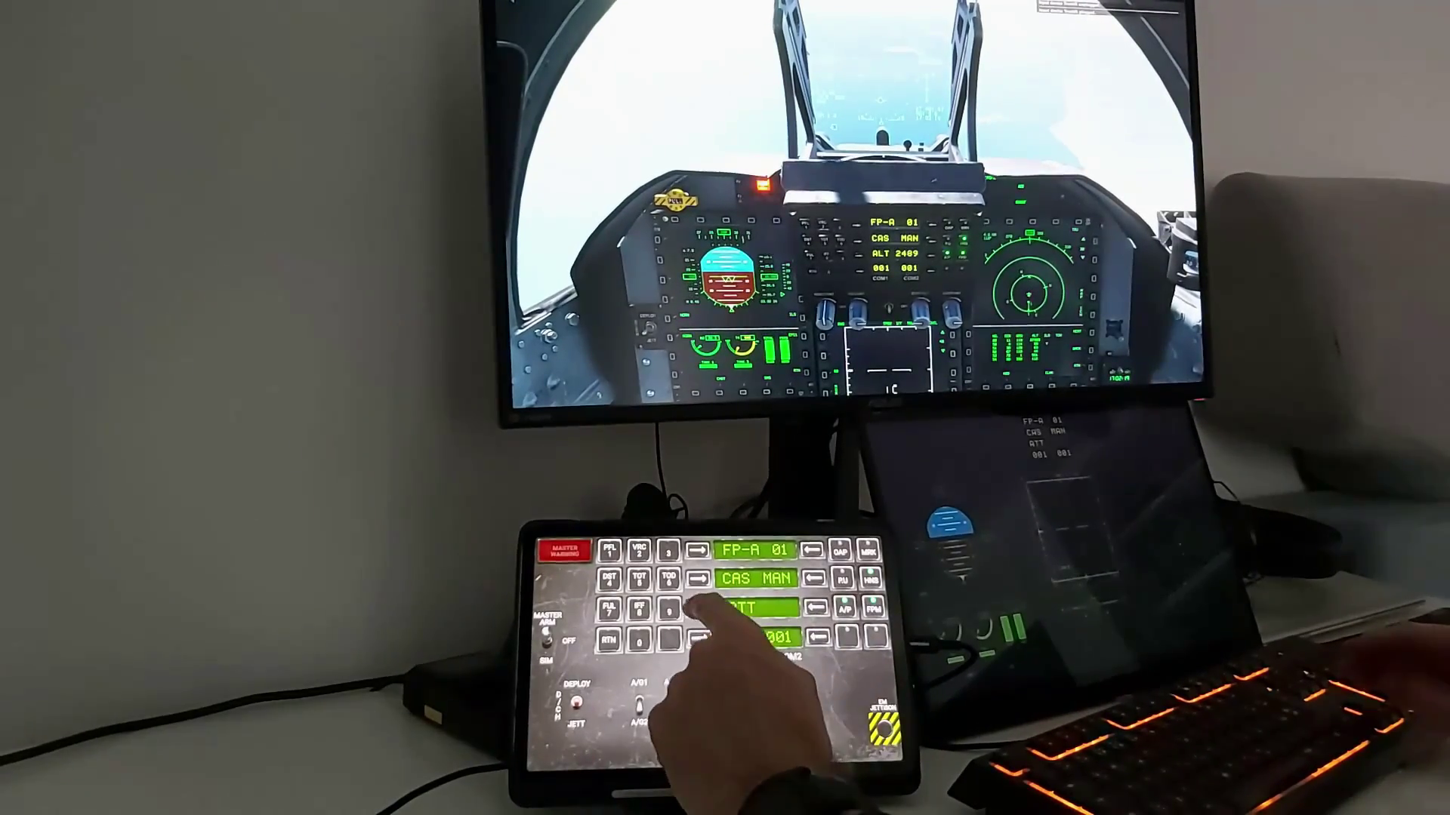
click(816, 608)
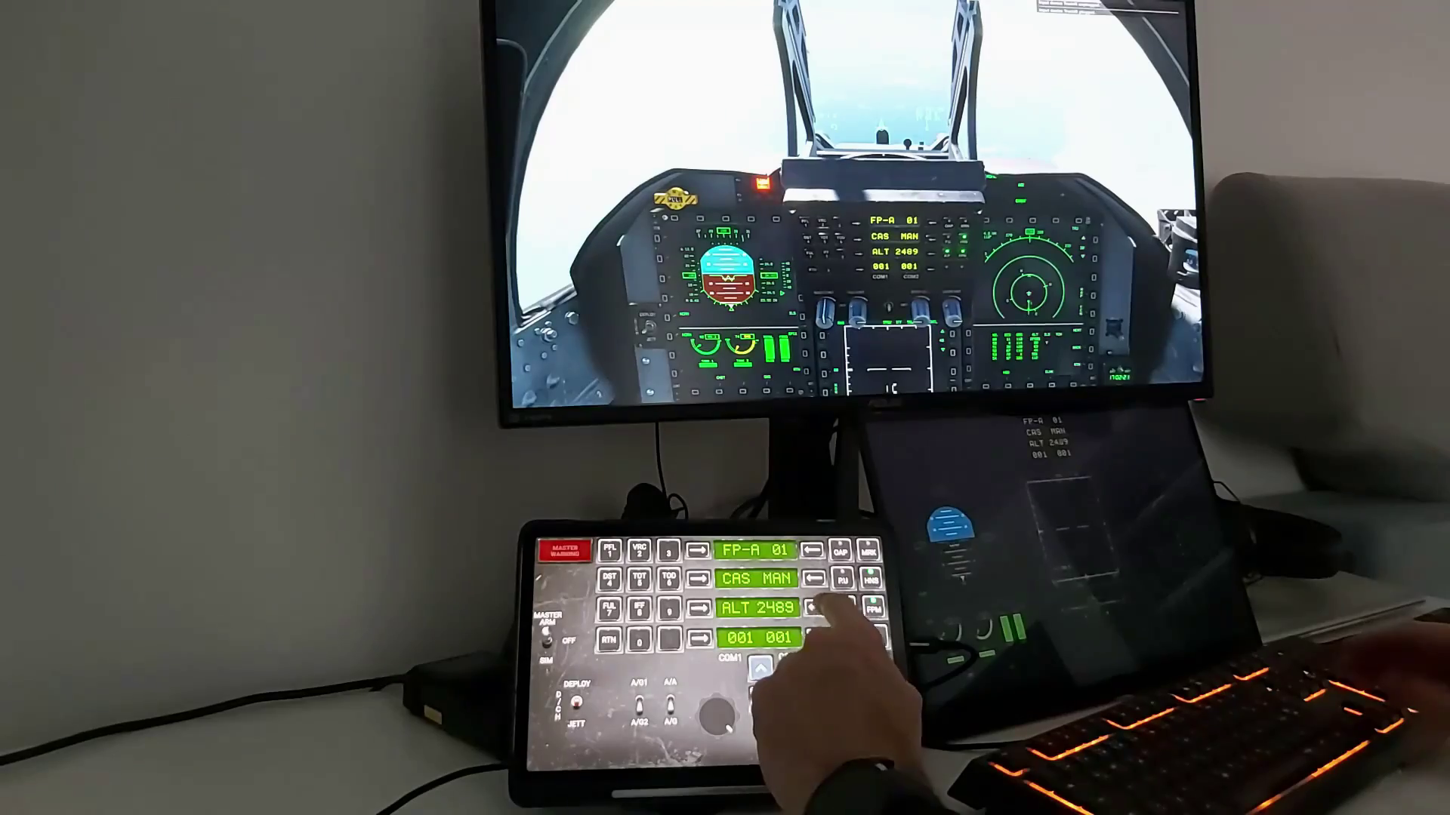
click(639, 550)
click(638, 549)
click(639, 640)
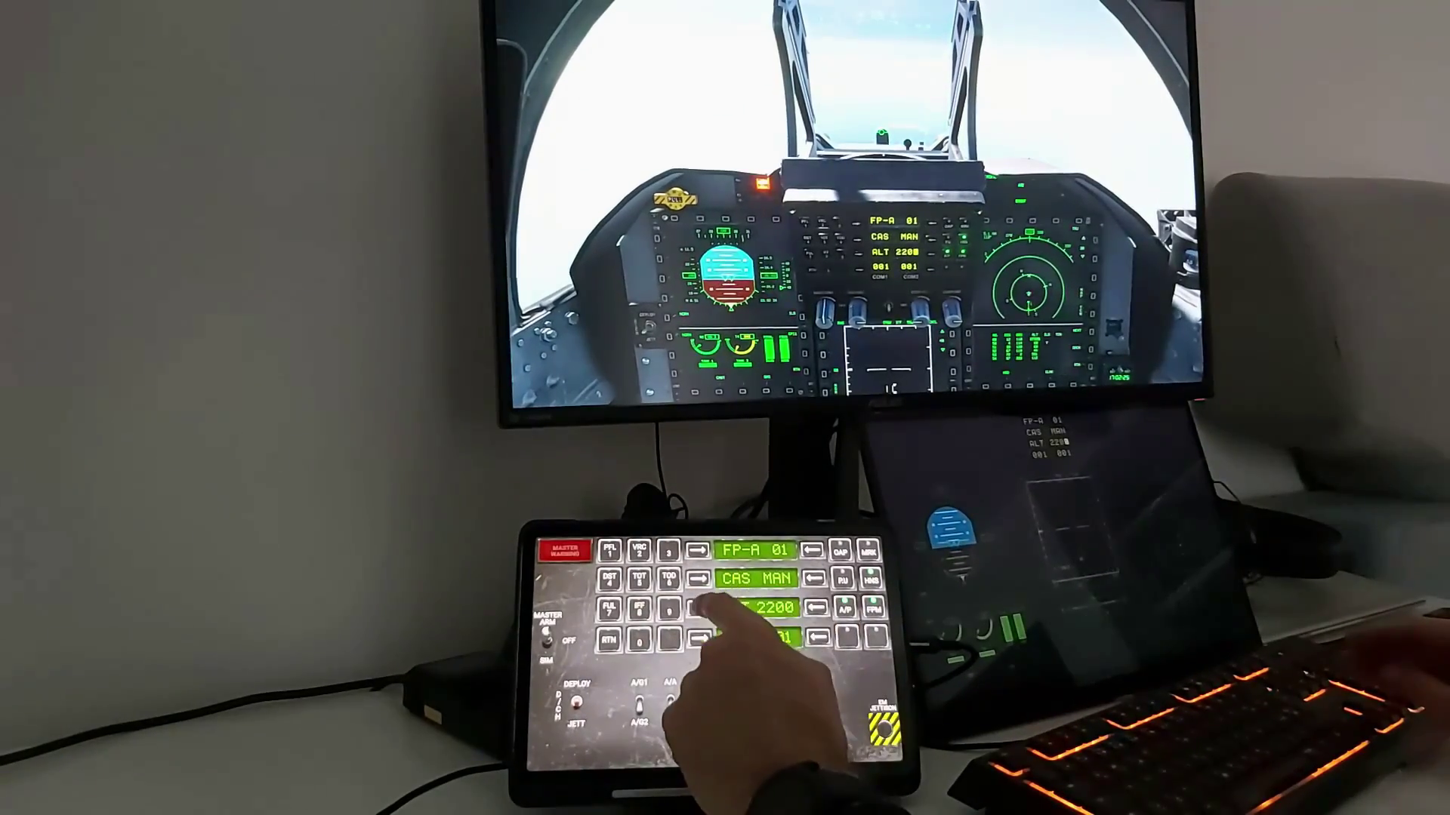
click(638, 640)
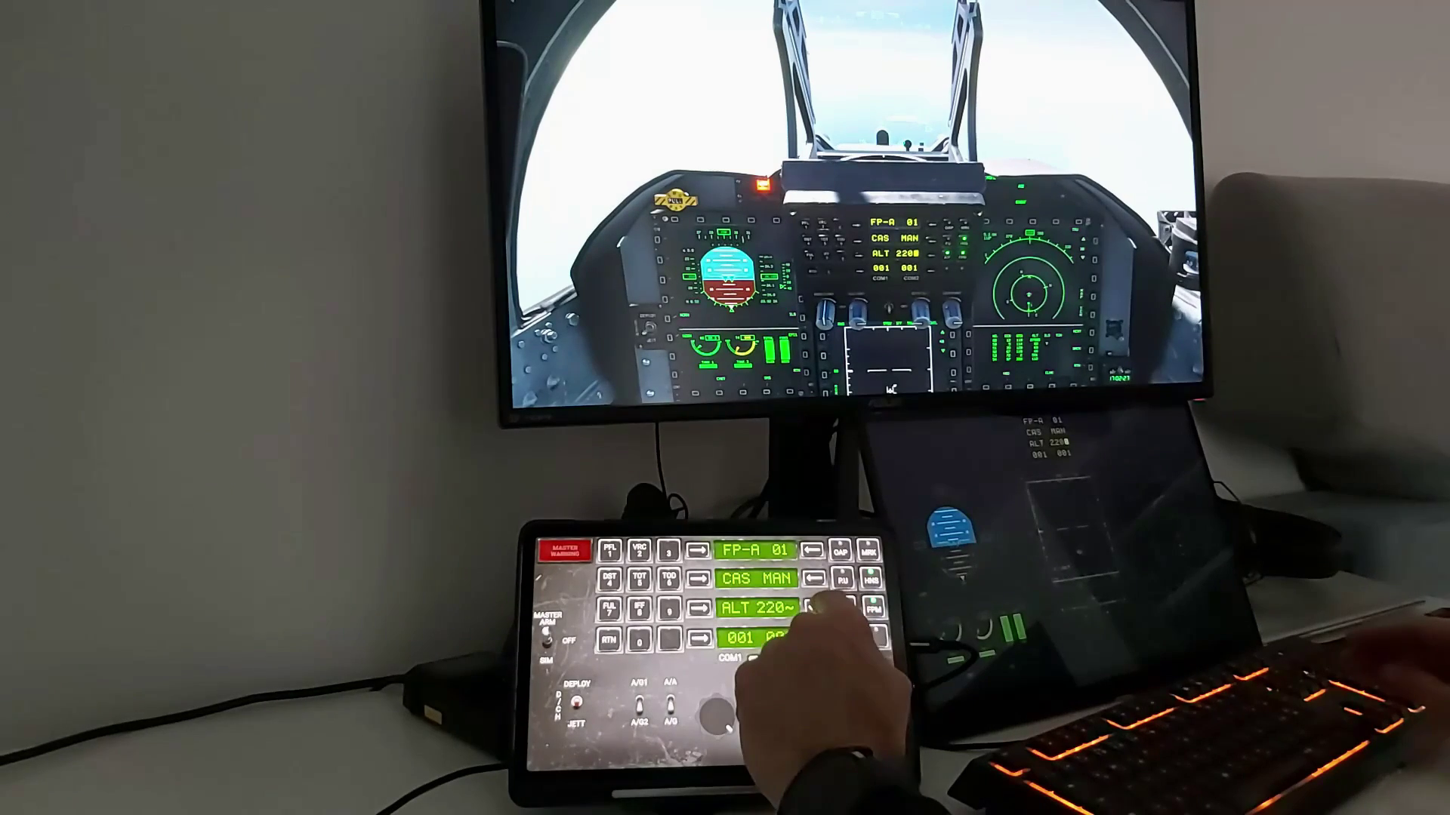
click(844, 608)
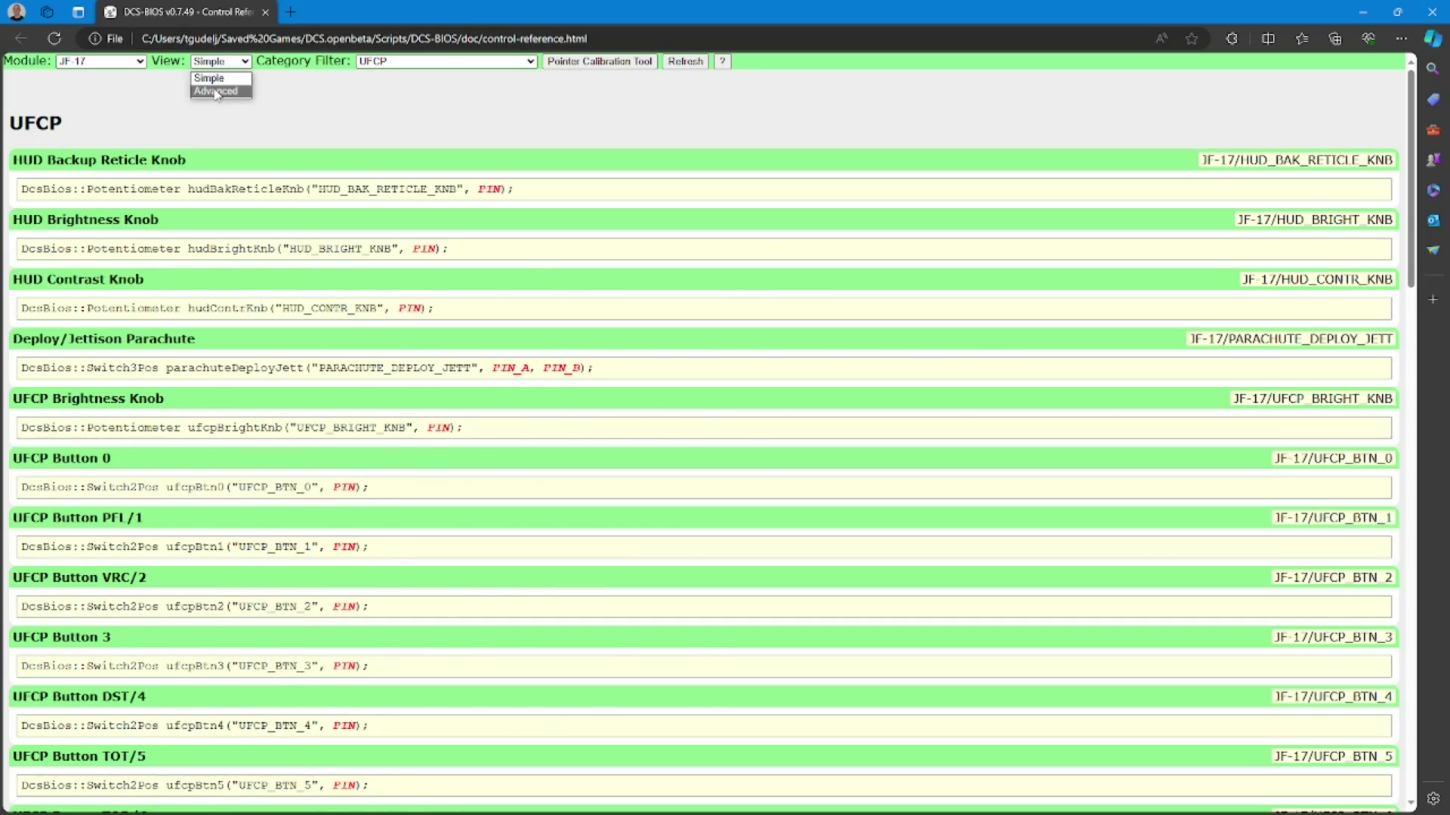
Switch the reference to Advanced view and select the HUD_CONTR_KNB, PARACHUTE_DEPLOY_JETT and HUD_BAK_RETICLE_KNB identifiers
click(216, 90)
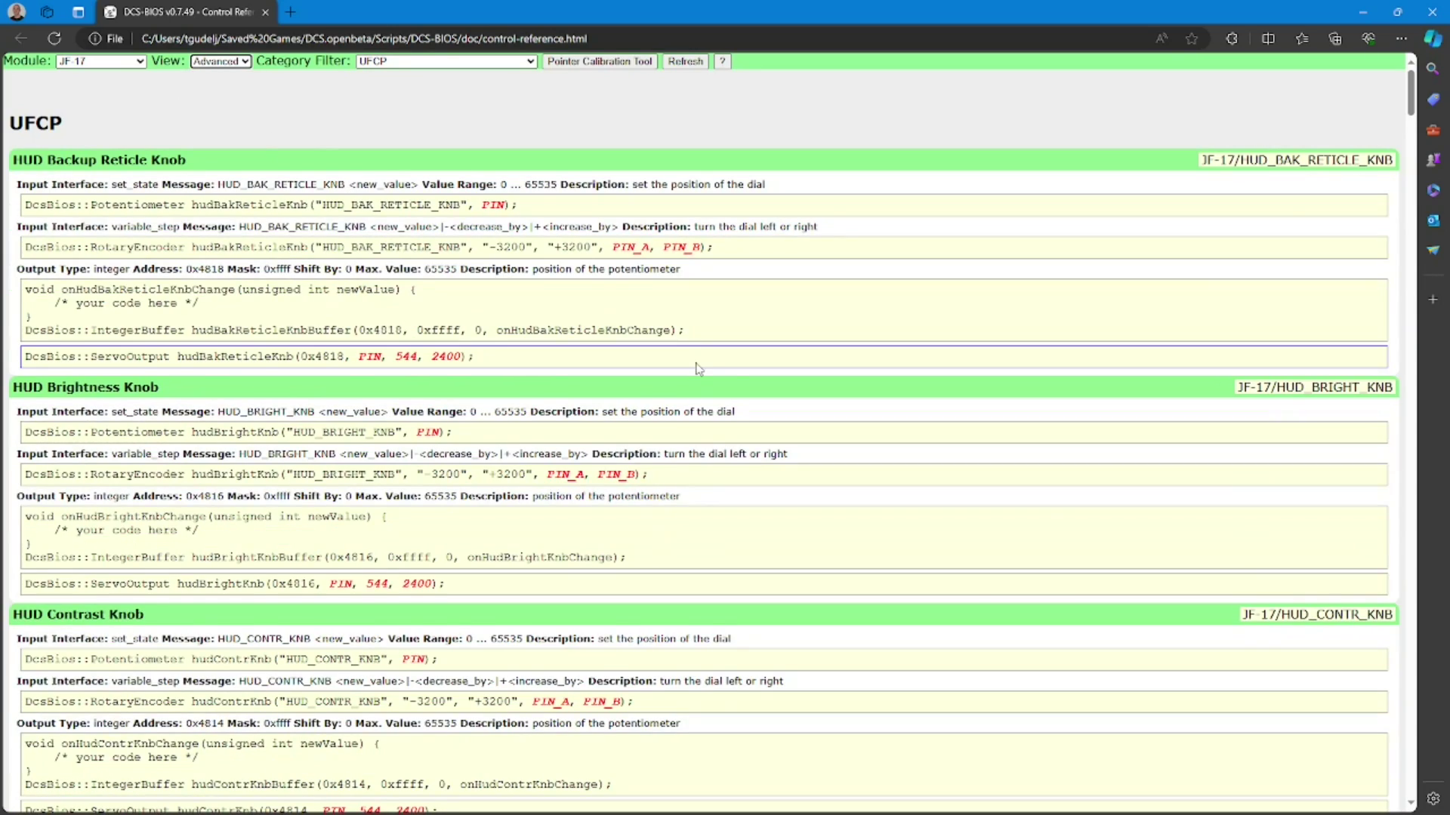
scroll(698, 369, down, 5)
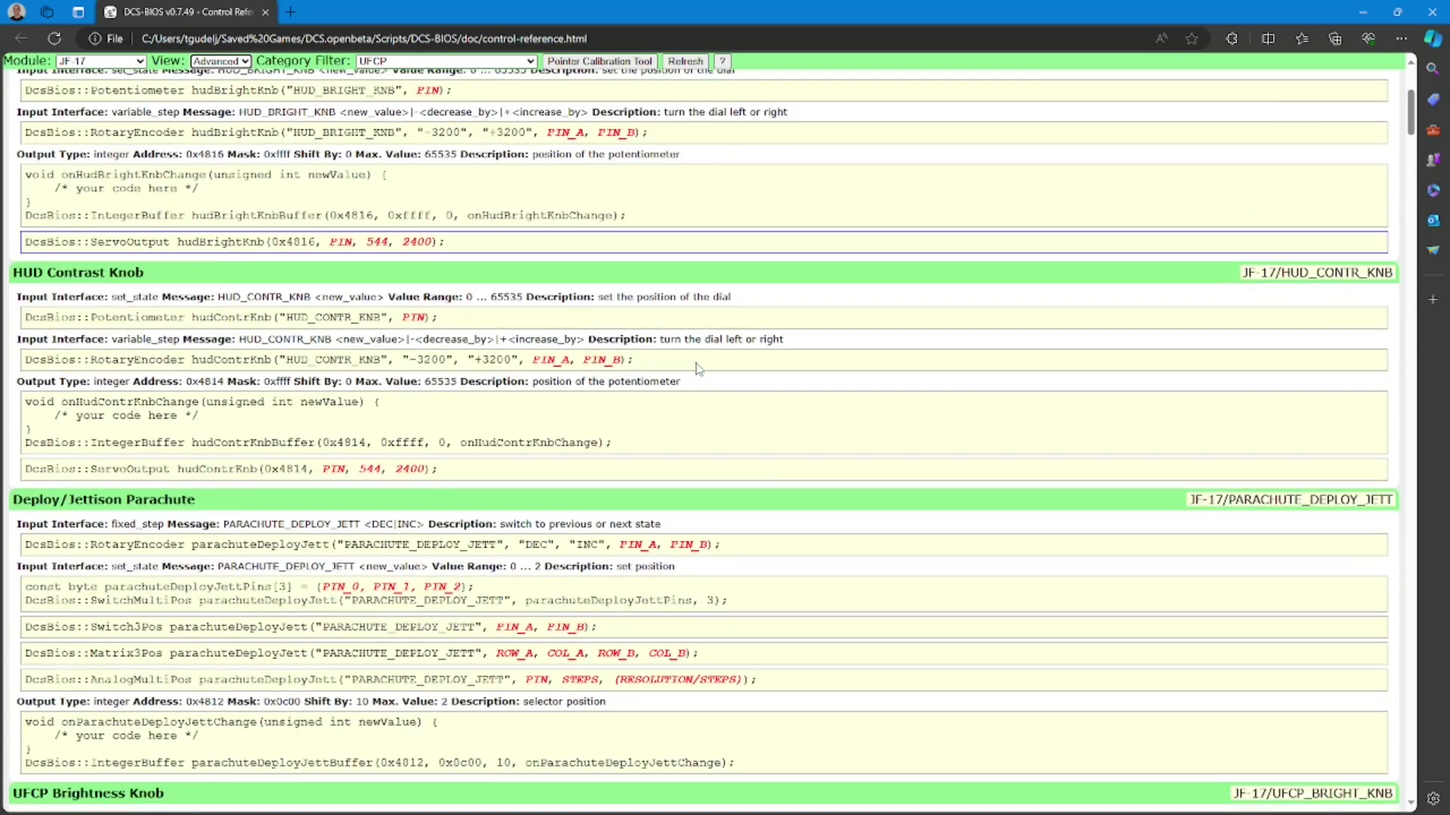
triple_click(1324, 277)
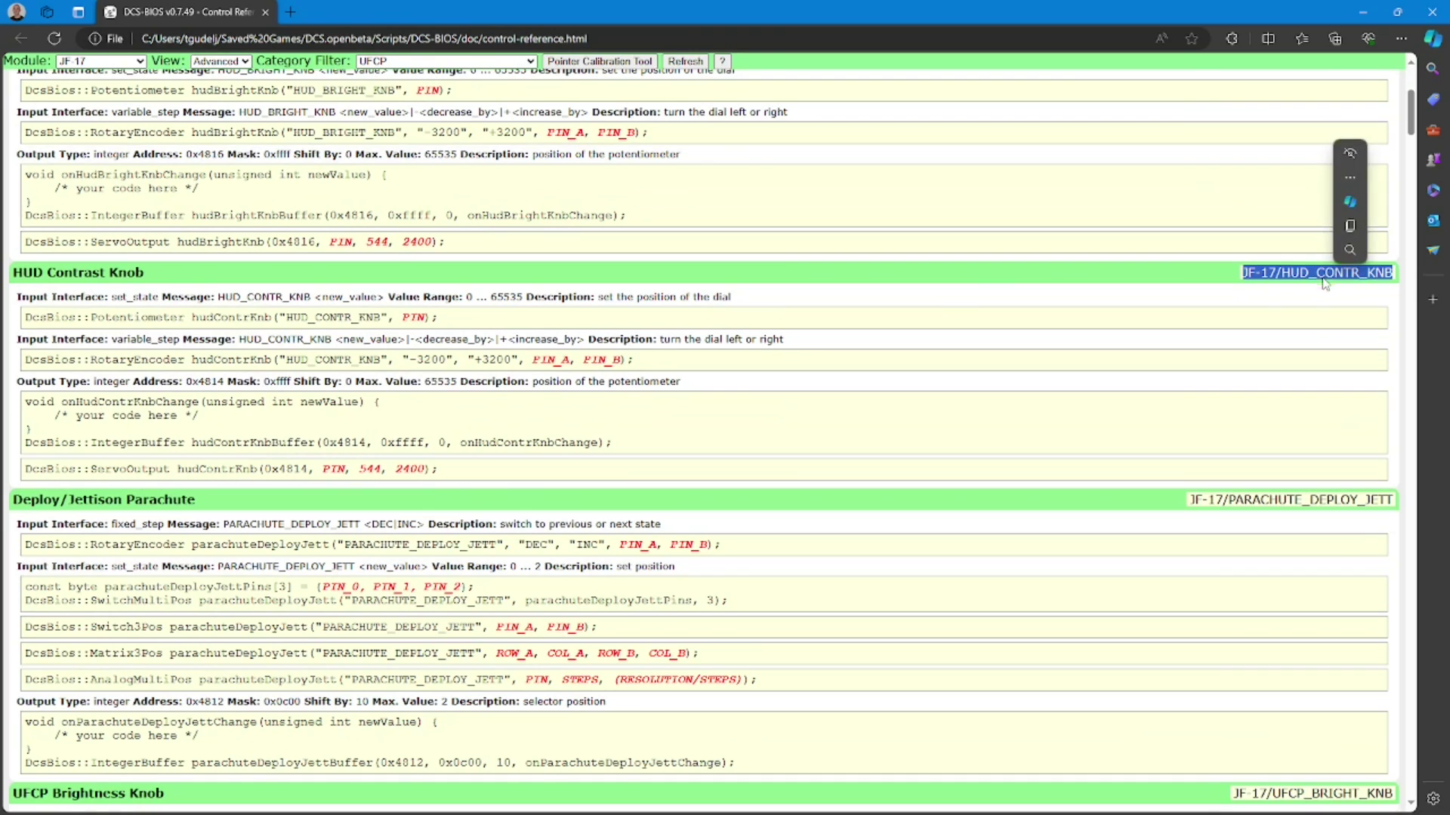
triple_click(1293, 501)
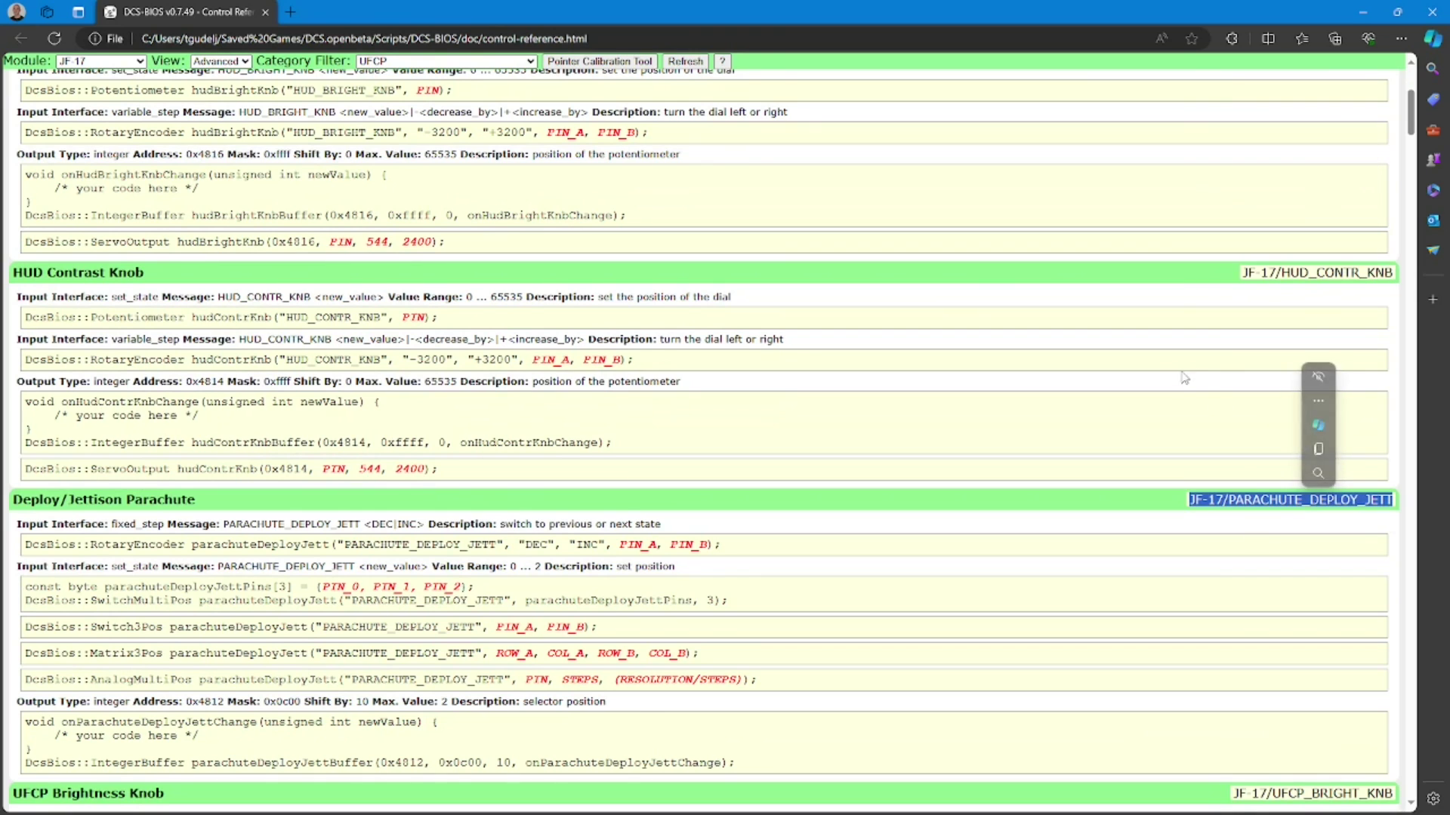
scroll(1165, 372, up, 5)
triple_click(1284, 161)
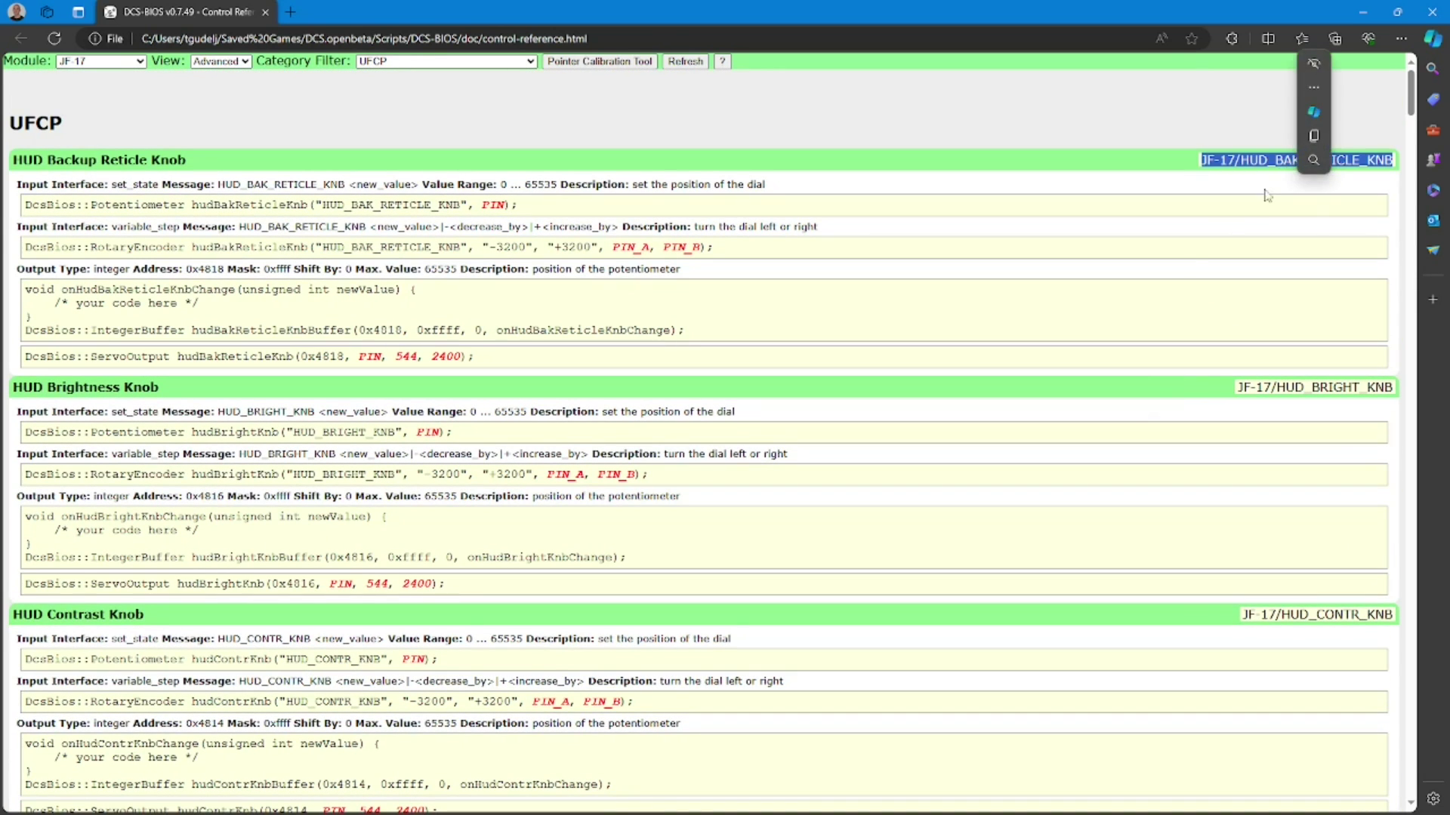
Scroll through all categories down to the Warning Light MASTER WARNING entry
scroll(1035, 337, down, 12)
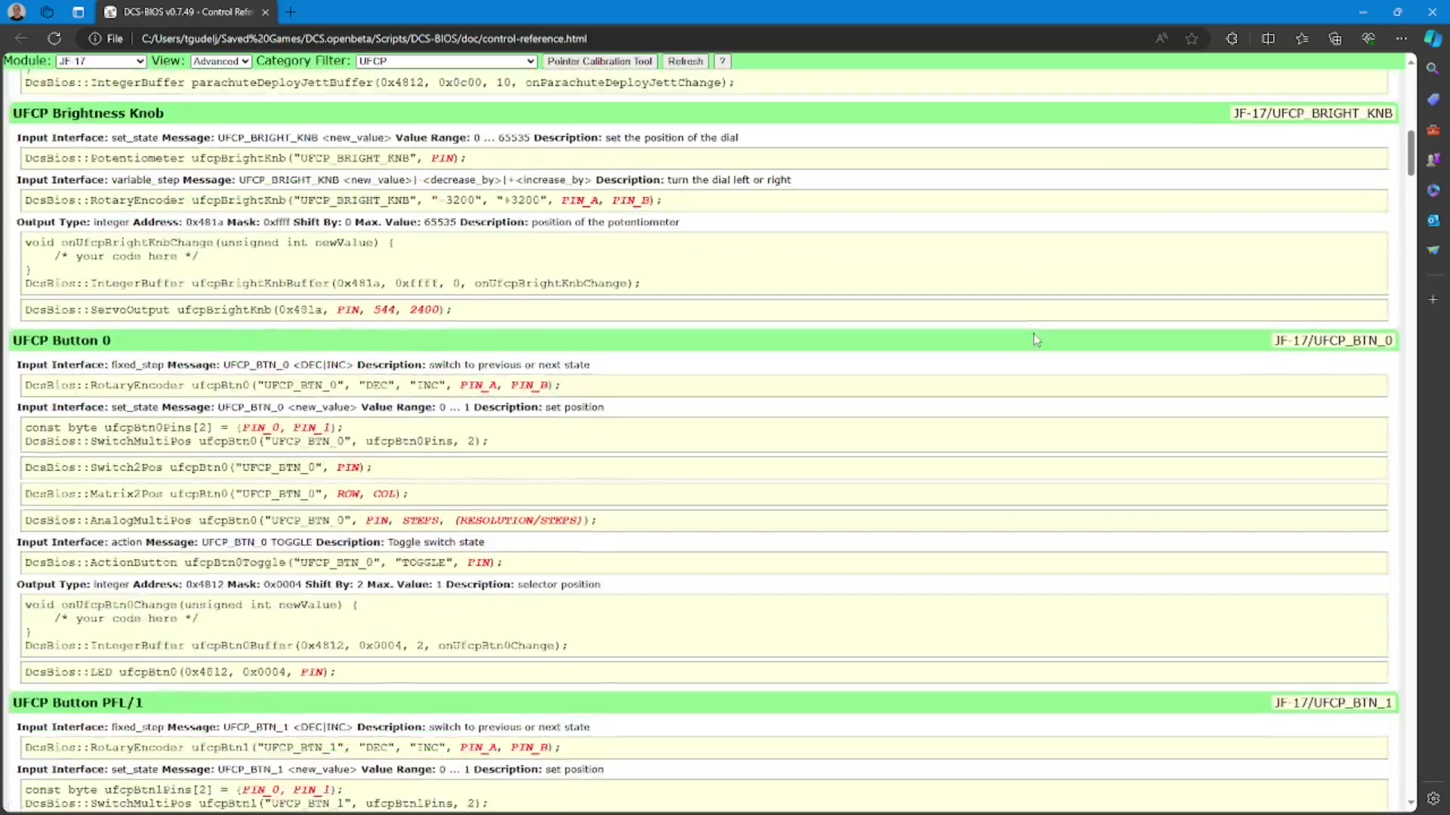
scroll(1035, 339, down, 11)
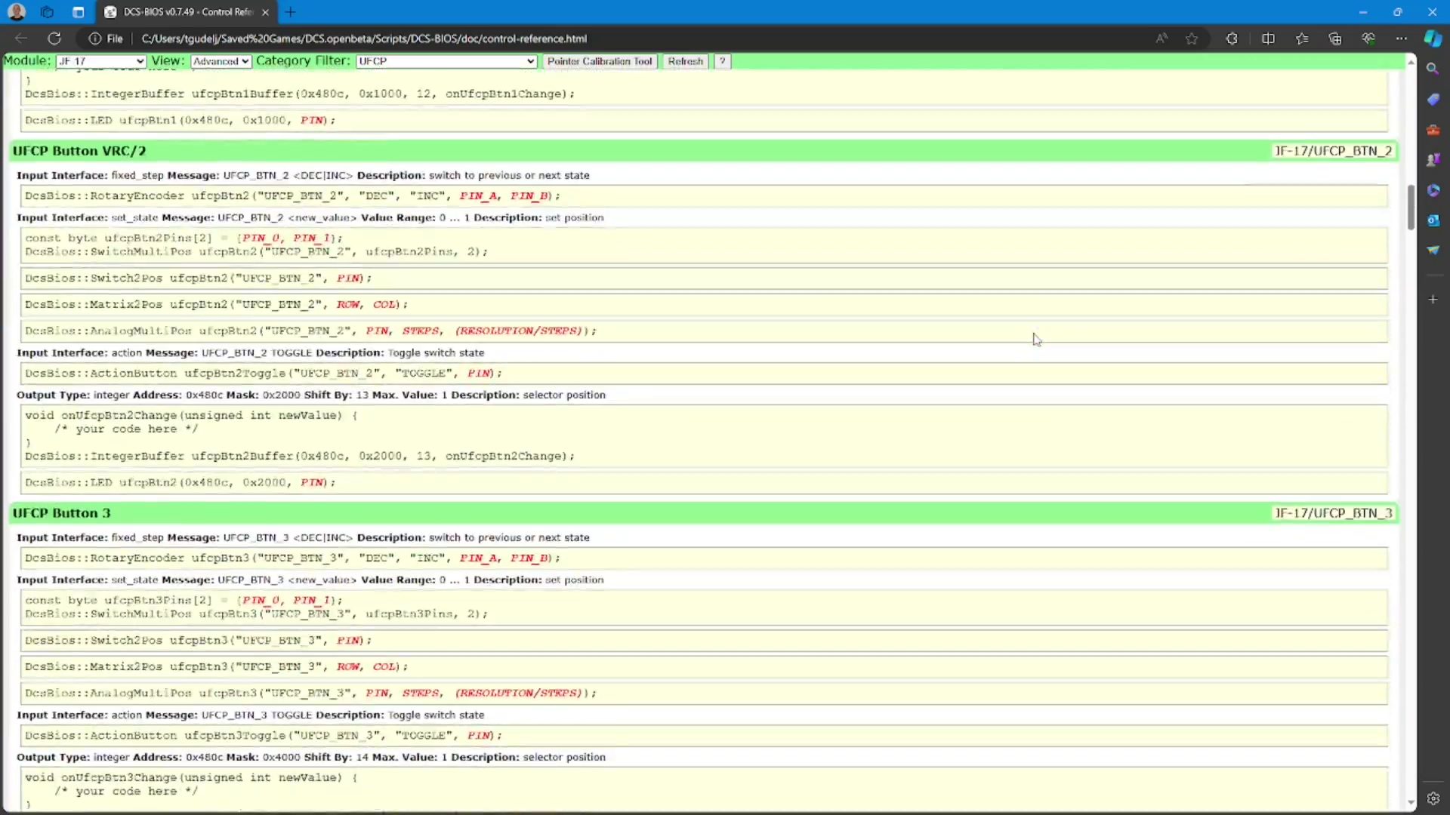
scroll(1035, 339, down, 14)
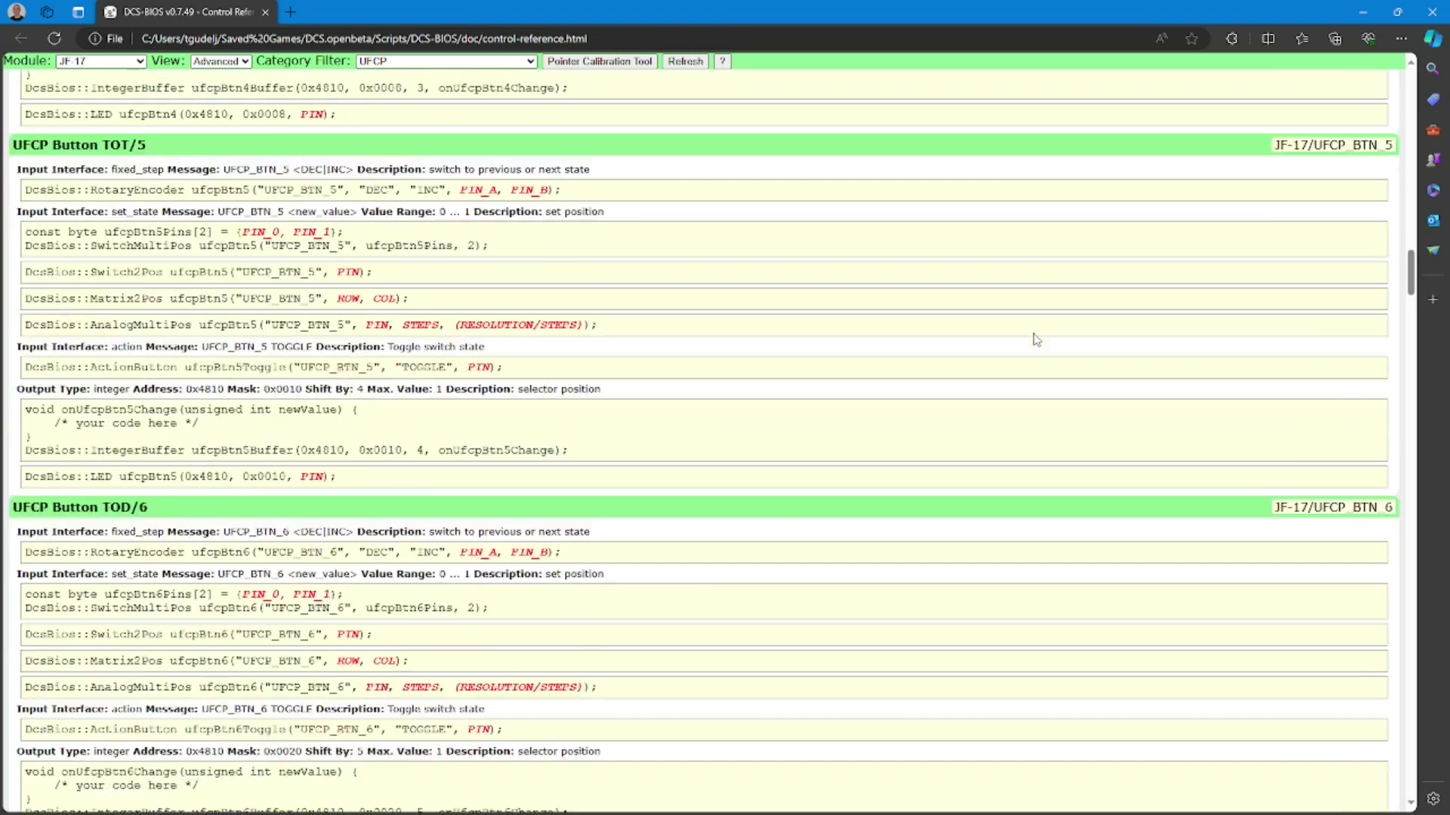
scroll(1036, 339, down, 3)
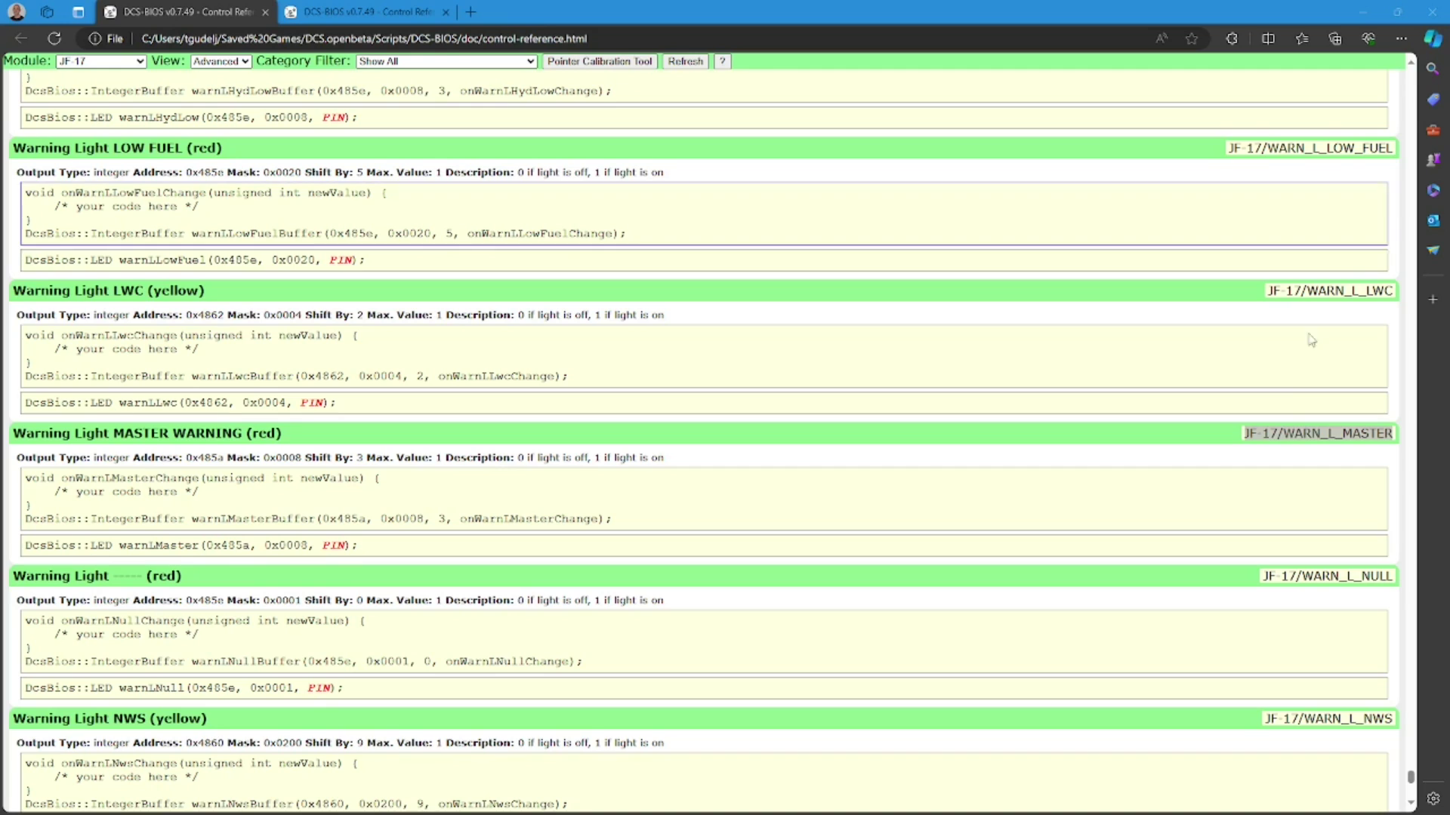
Select the JF-17/WARN_L_MASTER identifier and its '0 if light is off' description, then go to MATRIC
click(1284, 443)
drag(1284, 433, 1387, 435)
triple_click(1387, 435)
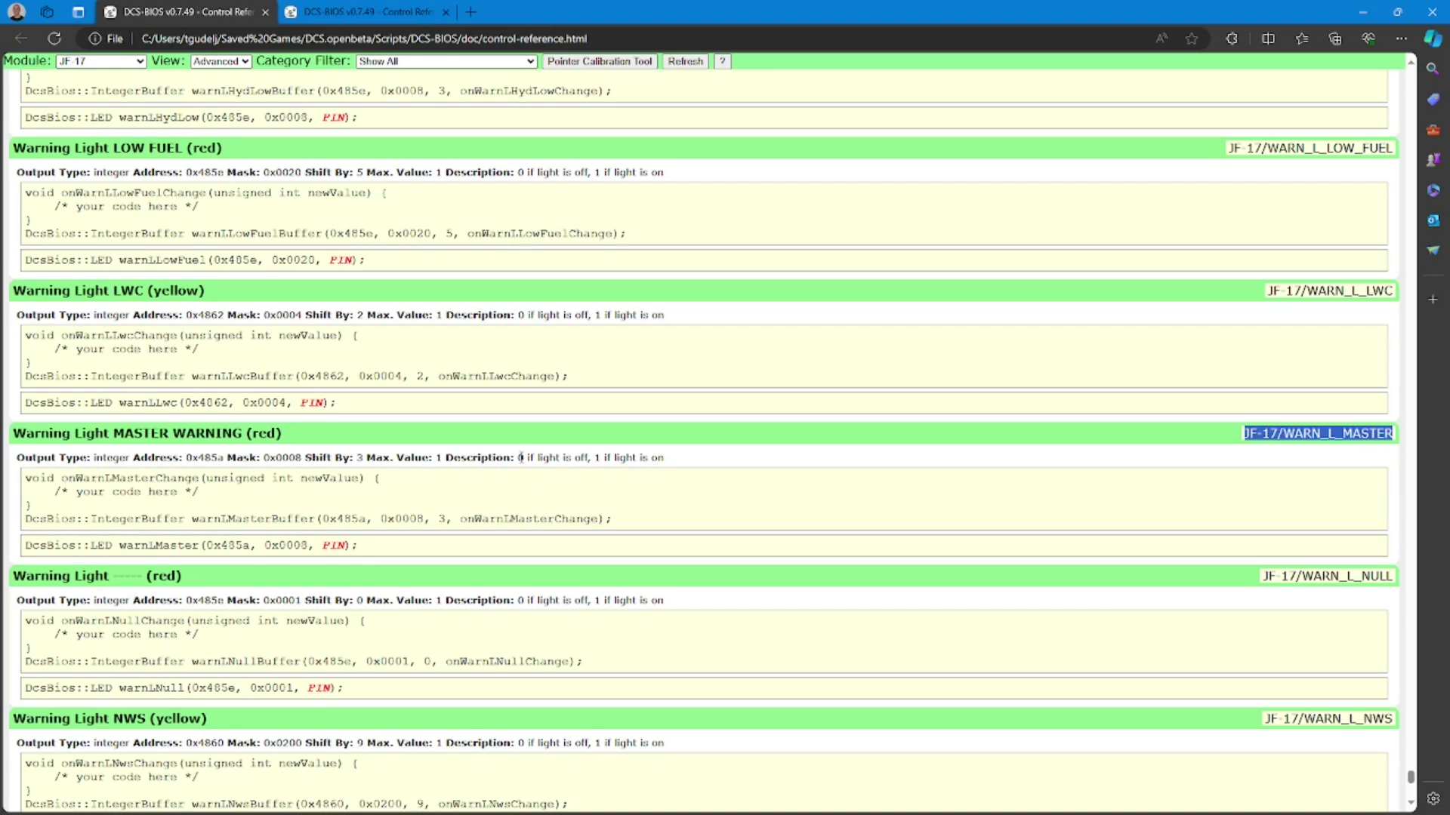
drag(518, 457, 665, 460)
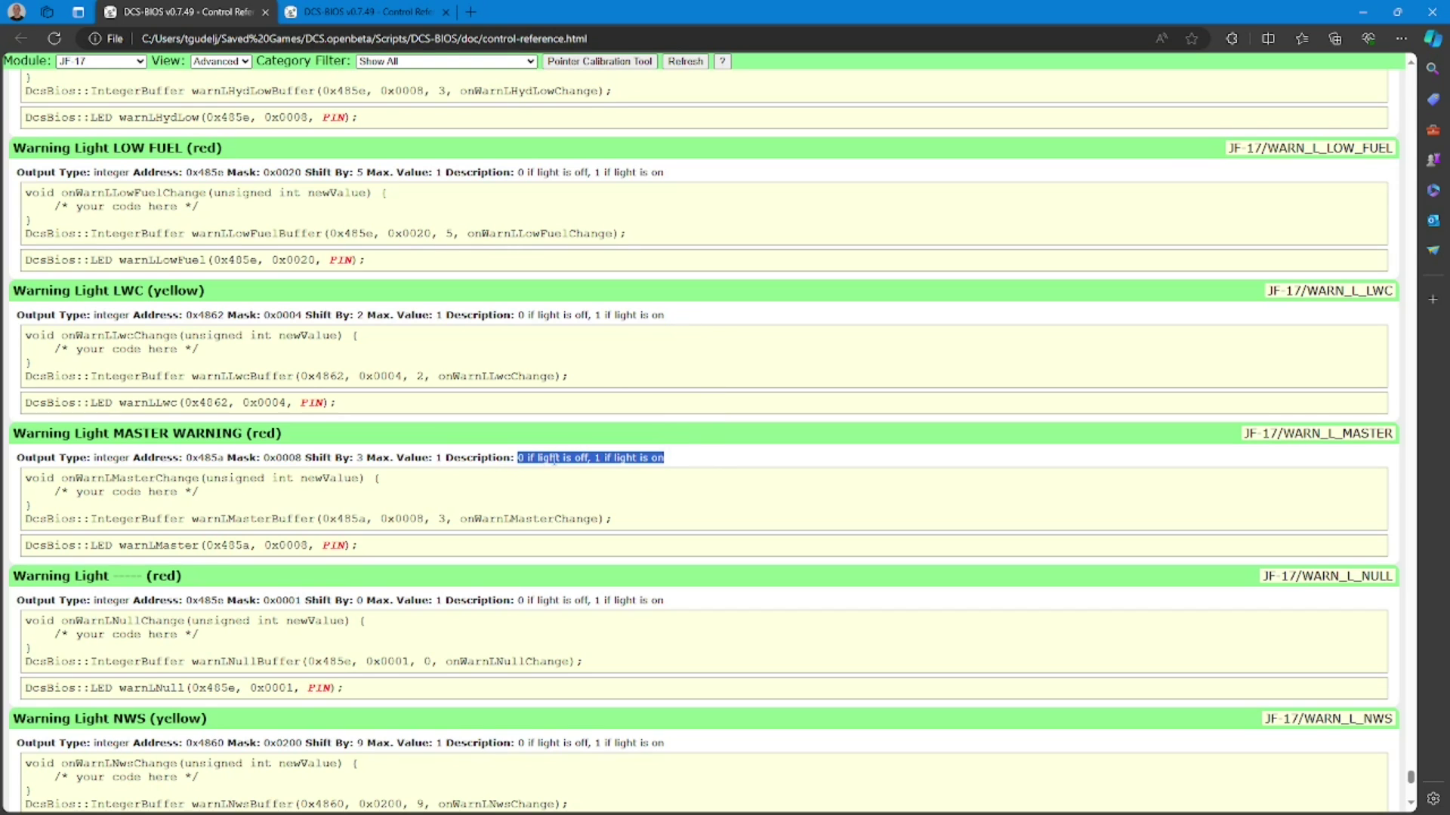
key(alt+Tab)
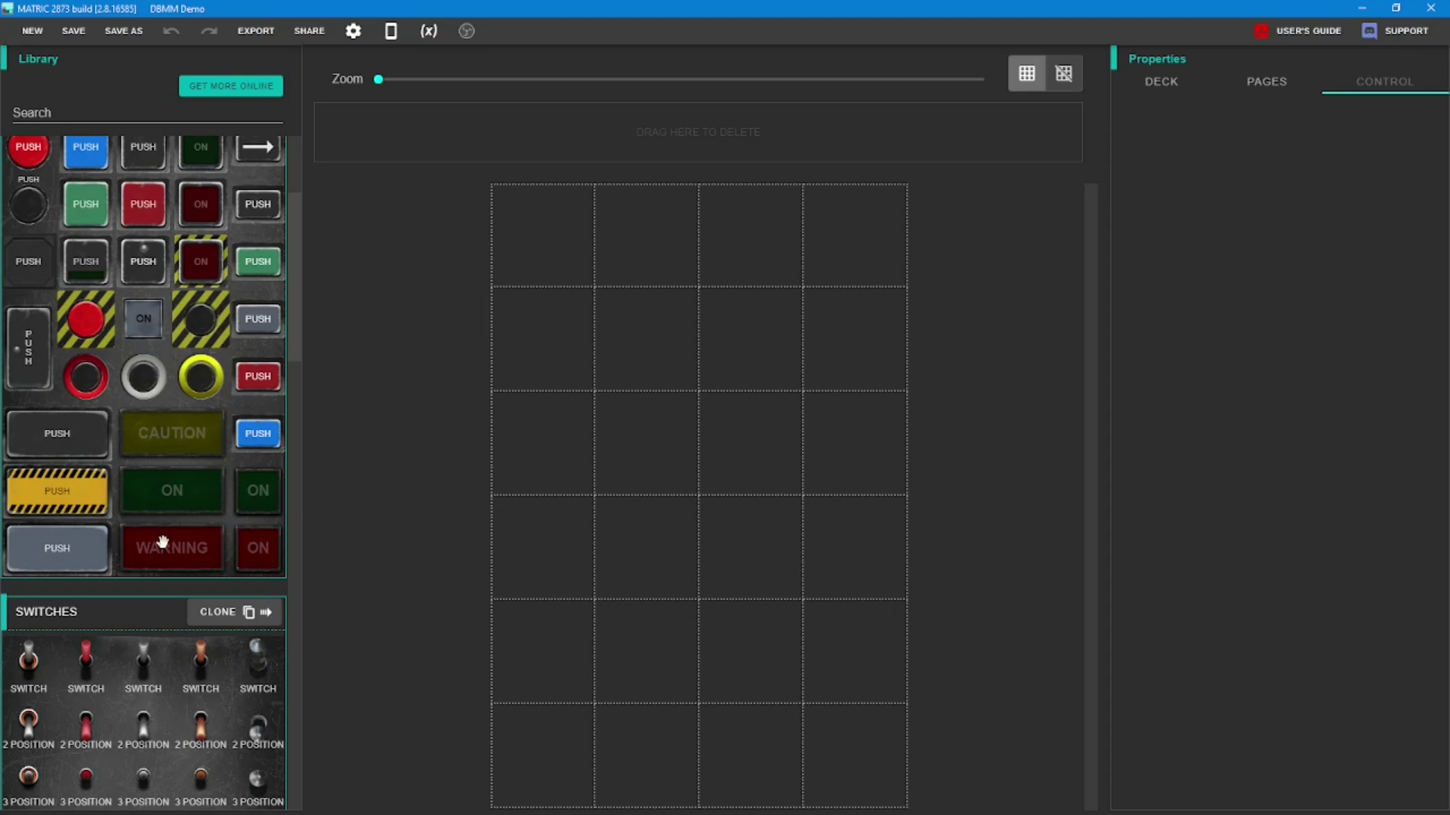
Drag the WARNING template from the Aviation library into the deck's top-left cell
scroll(202, 390, up, 3)
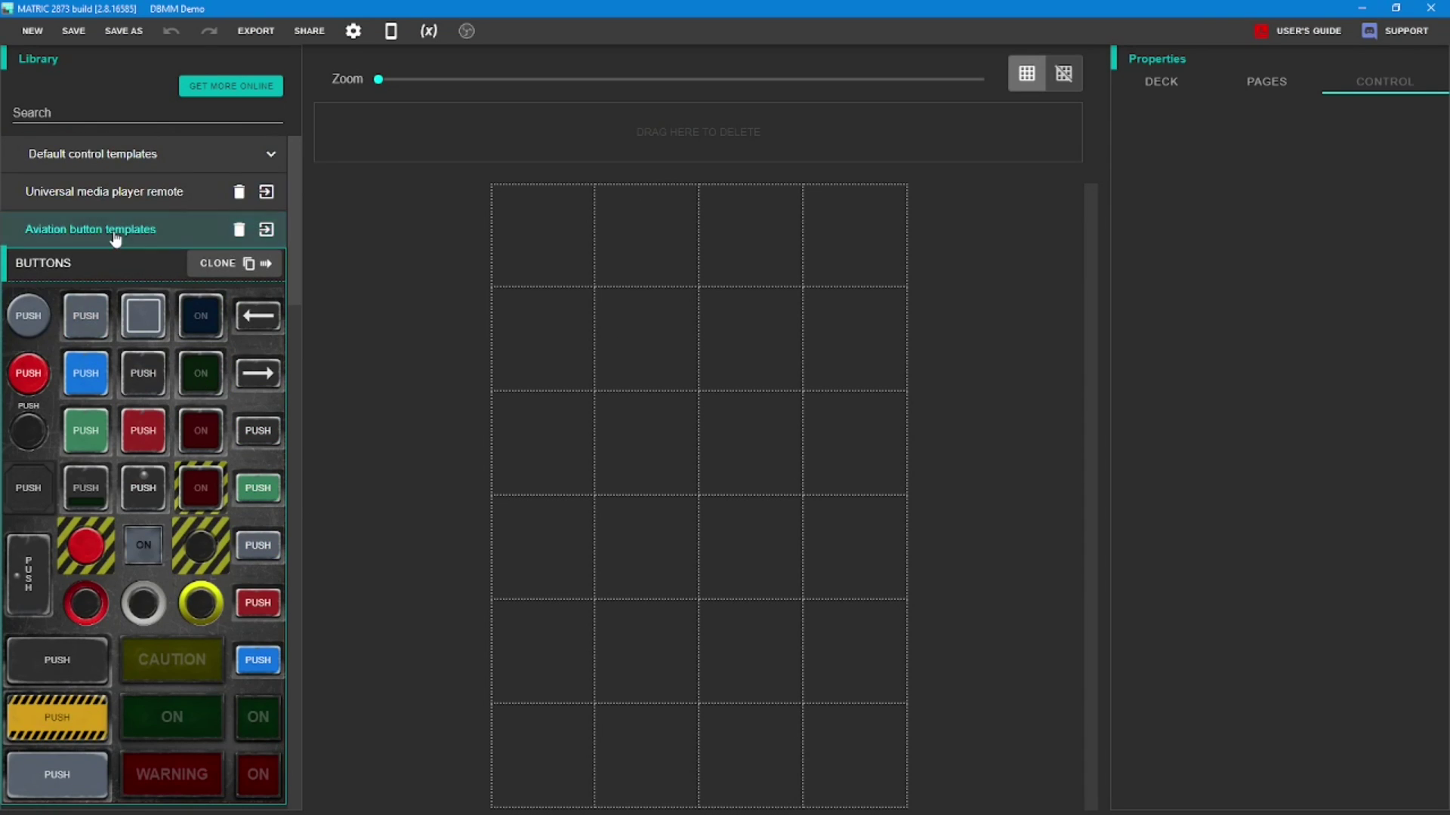
scroll(137, 280, down, 1)
scroll(137, 279, down, 3)
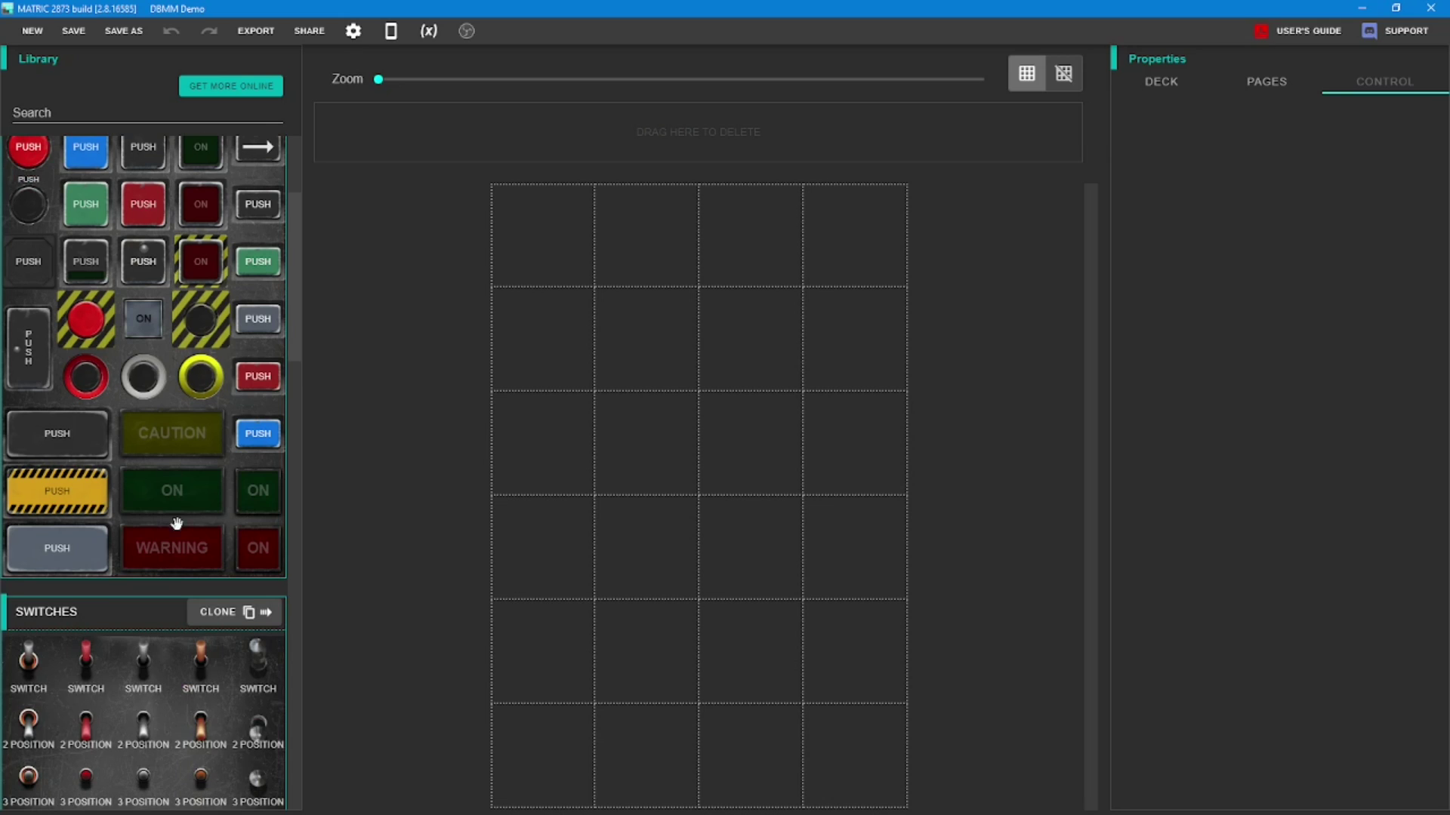
drag(179, 555, 600, 229)
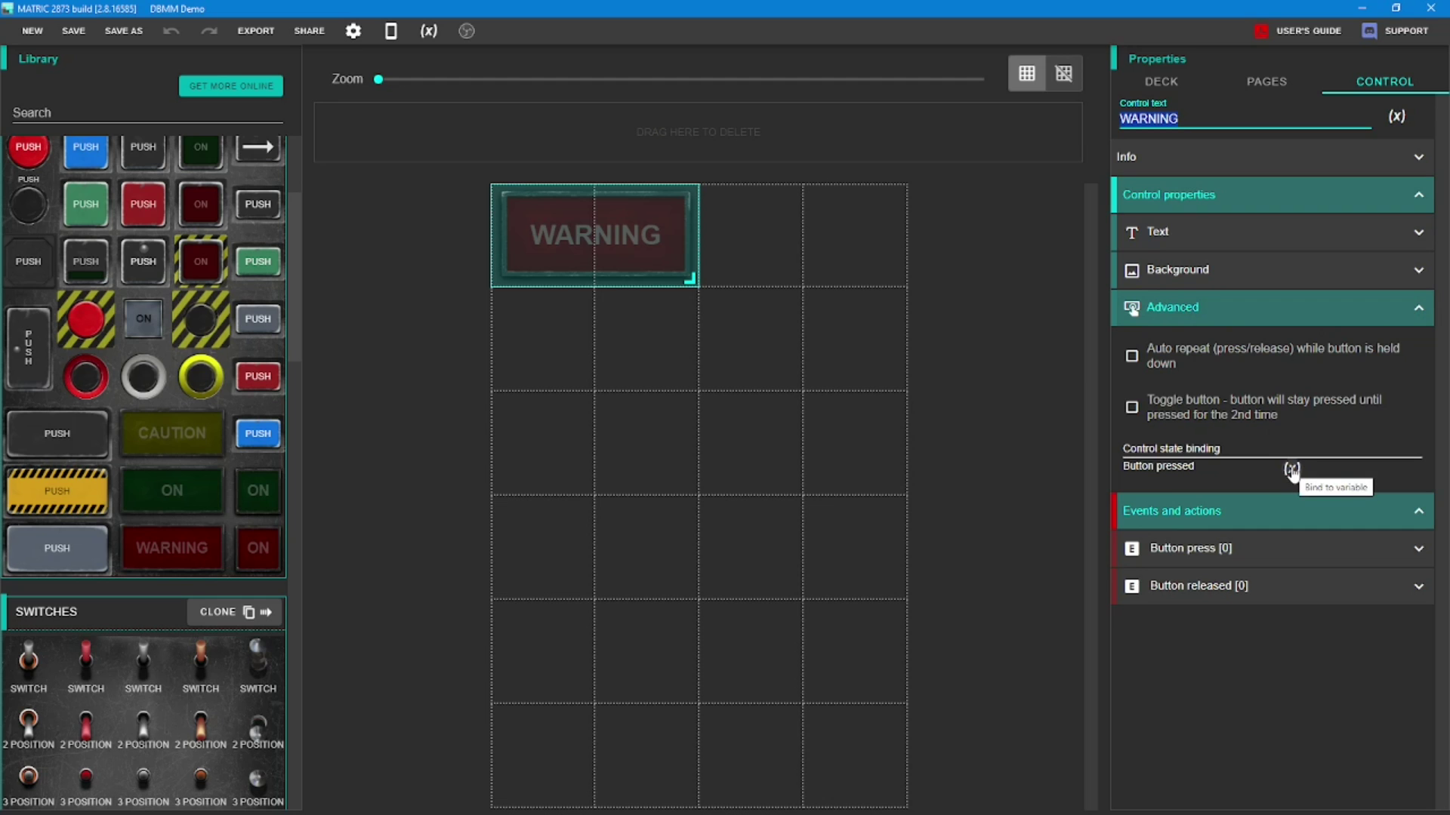
Bind the WARNING button's pressed state to the dcs_WARN_L_MASTER variable
click(1292, 469)
click(564, 321)
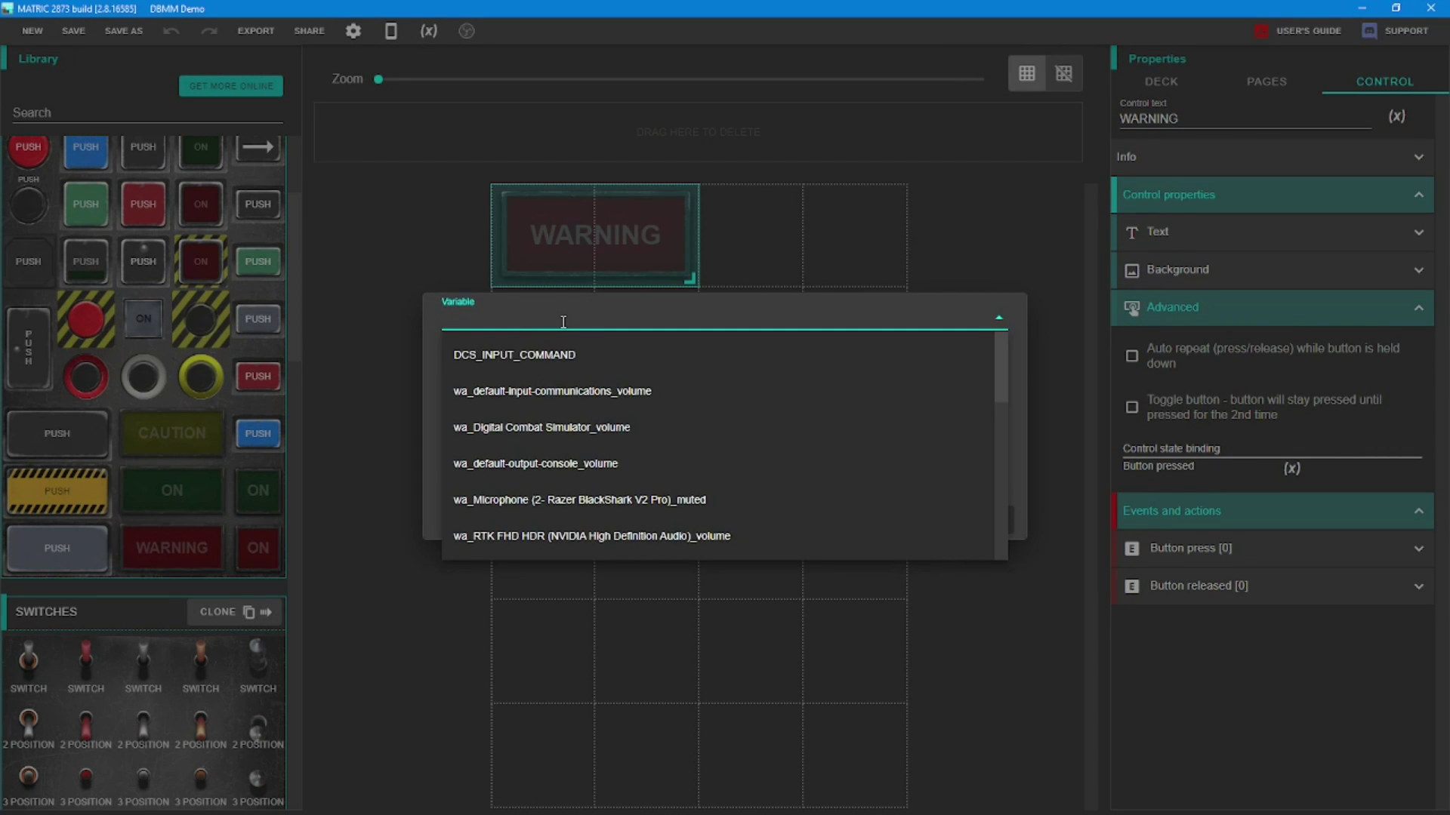
text(WARB)
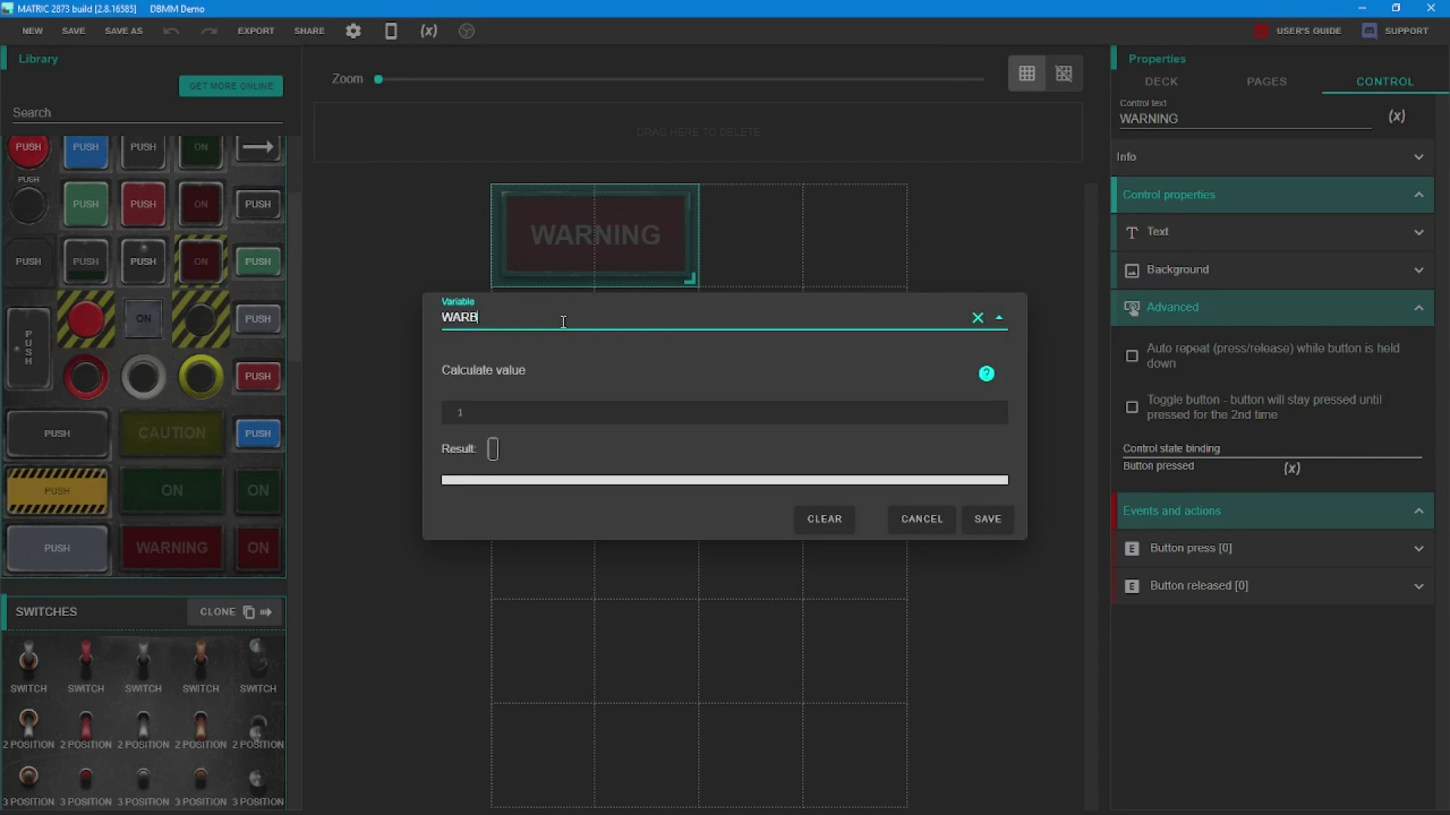
key(BackSpace)
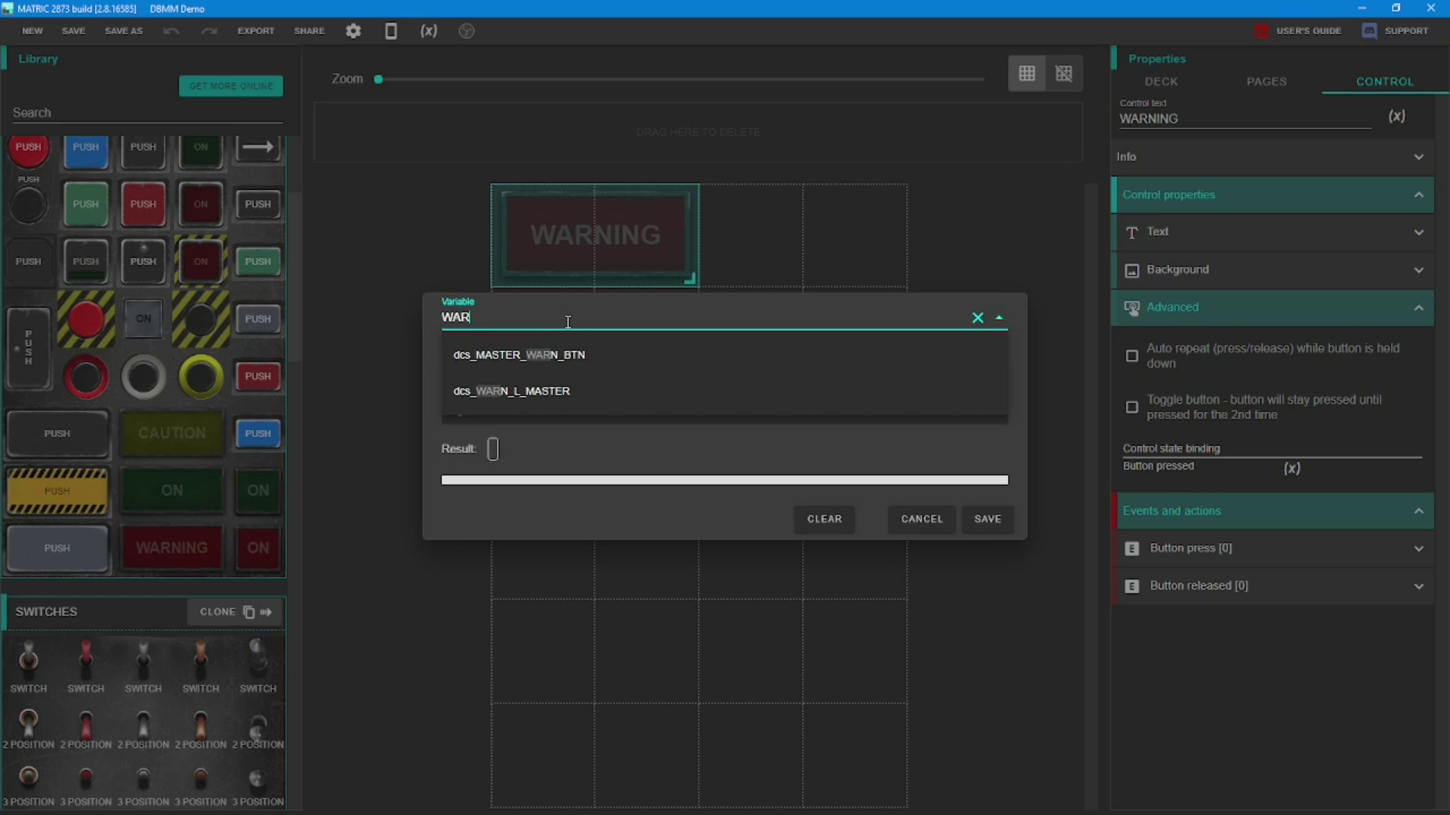
click(567, 392)
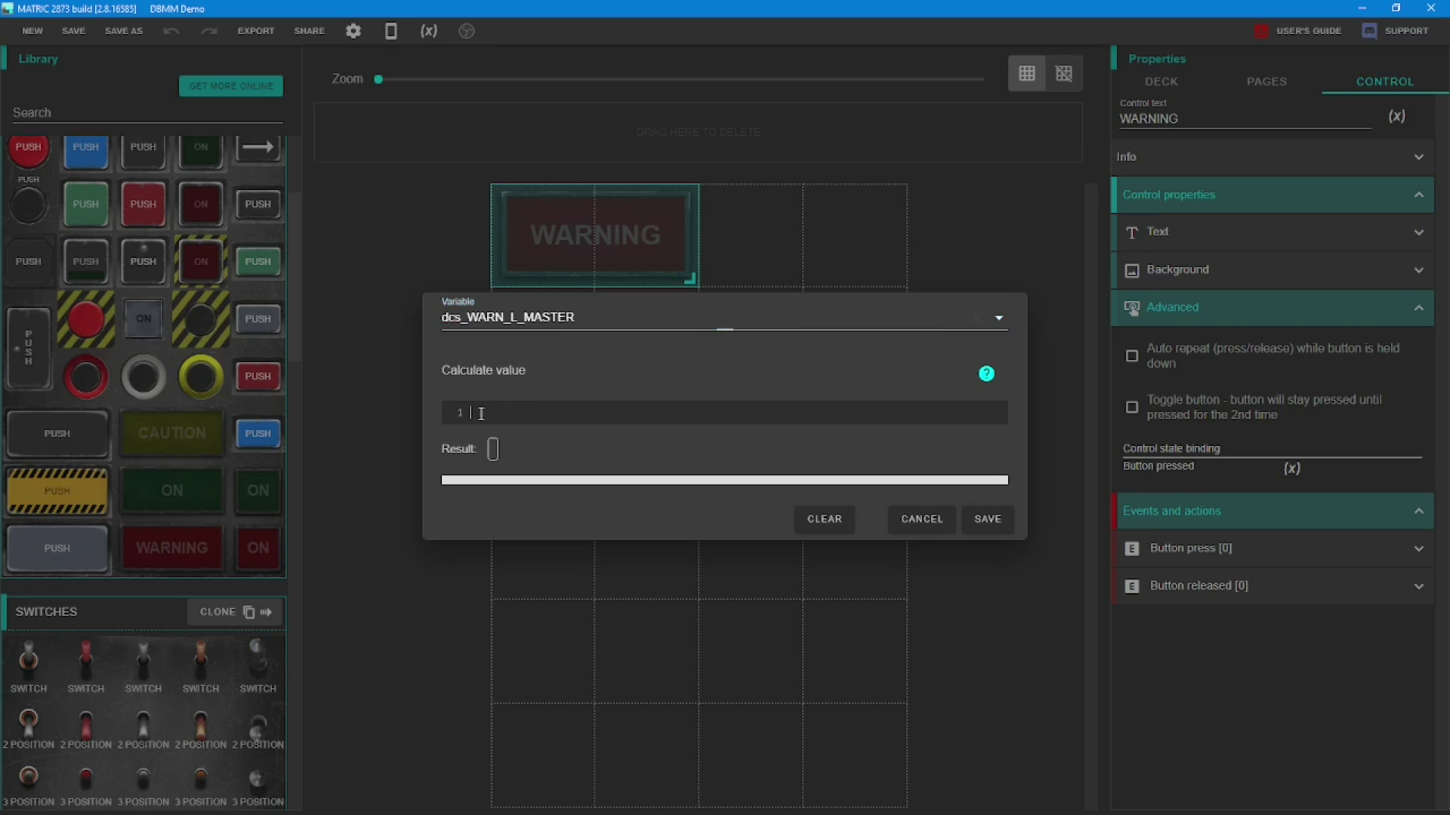
Enter the condition 'return value==1;', test and save the binding, then save the deck
mouse_move(989, 376)
text(return va)
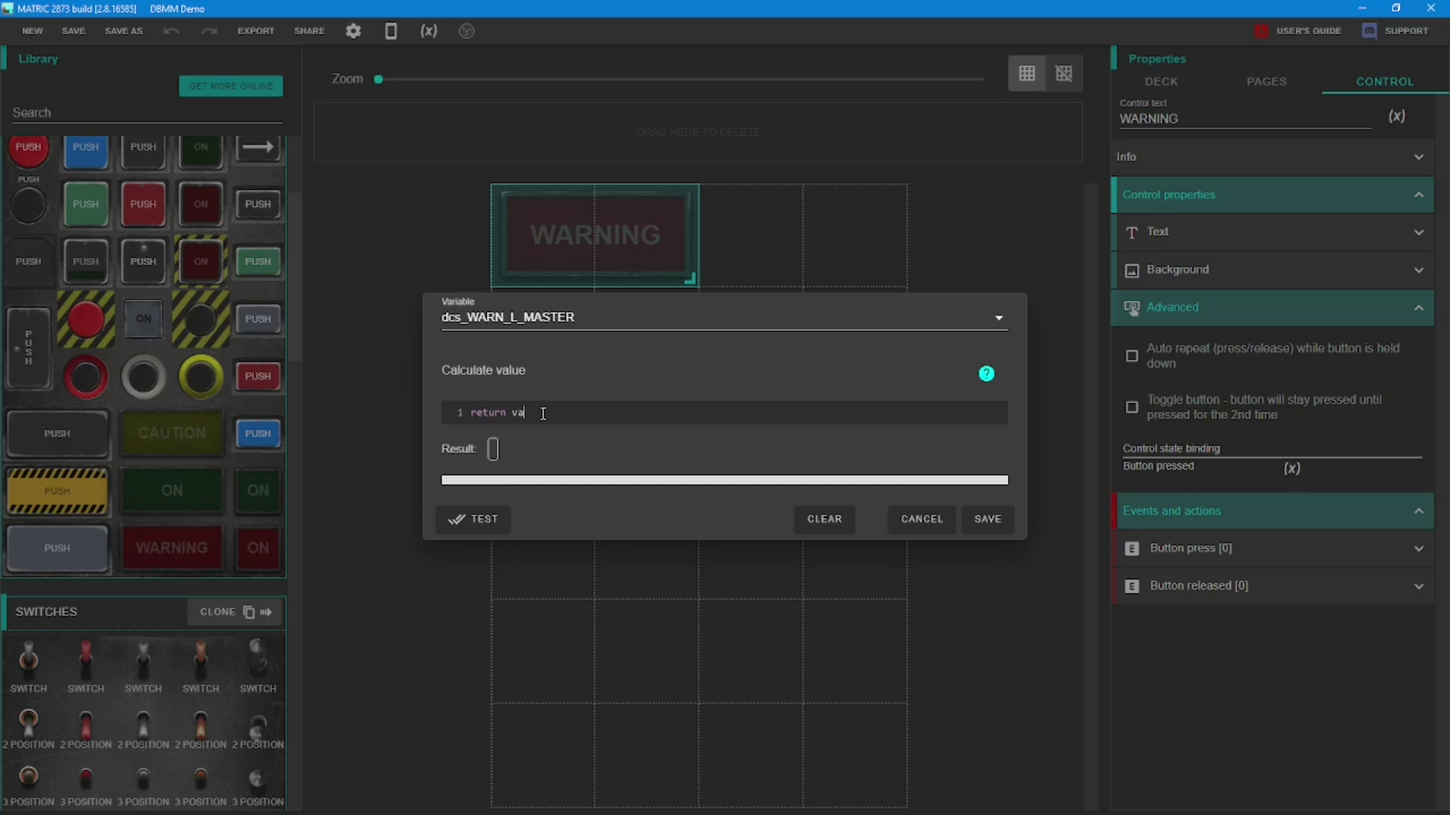
text(lue==1;)
click(475, 521)
click(985, 521)
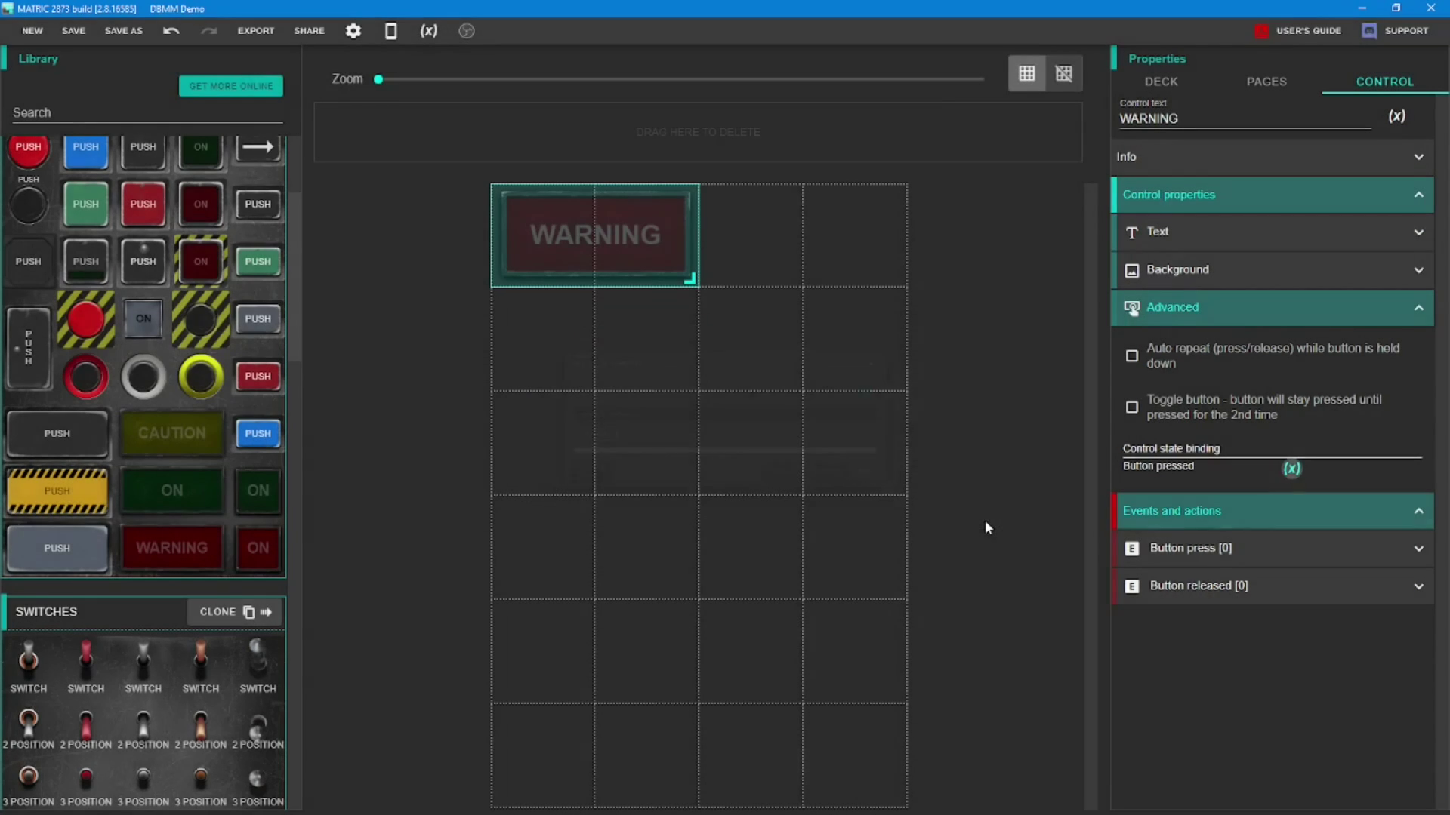
click(87, 38)
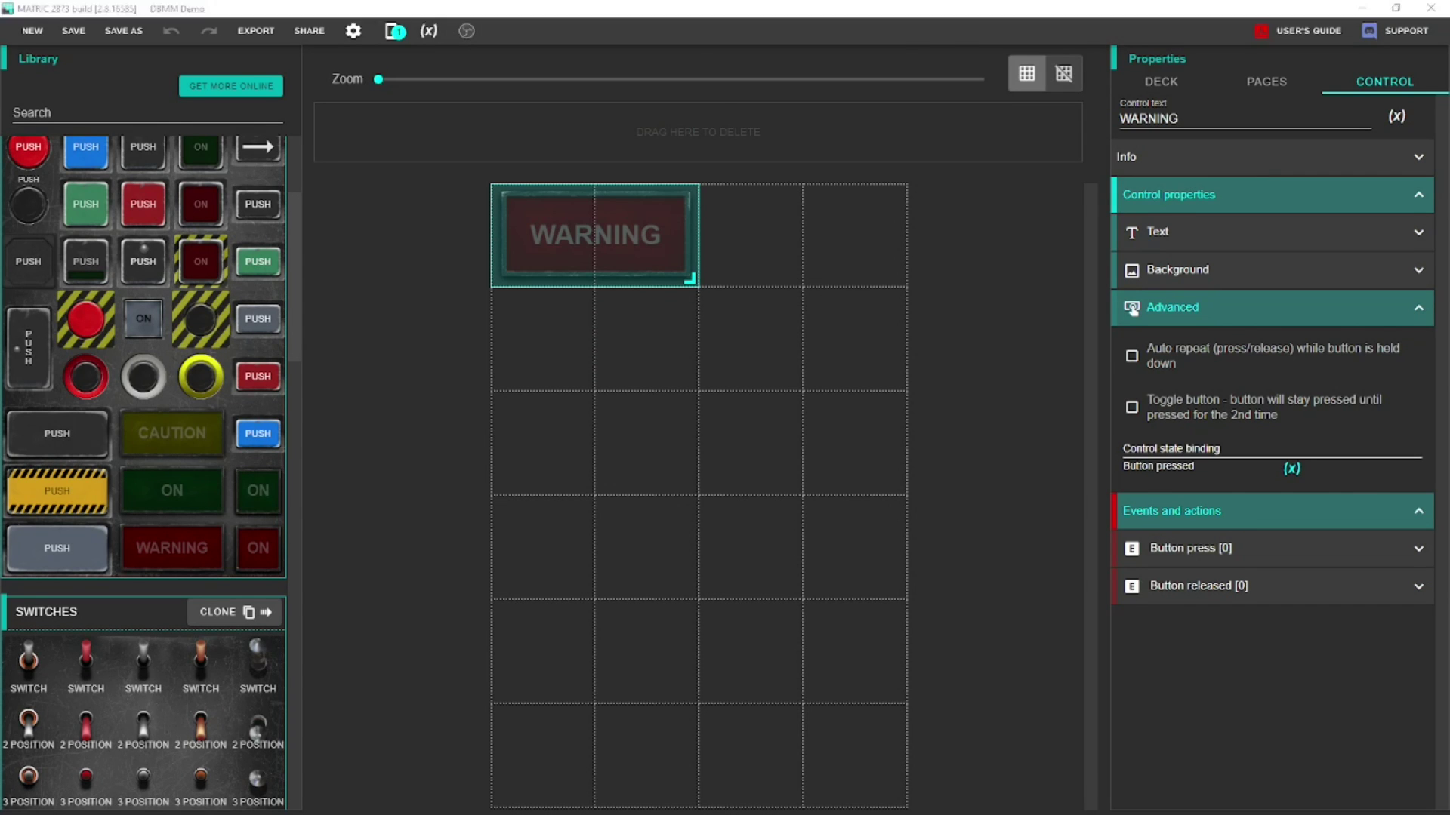
key(alt+Tab)
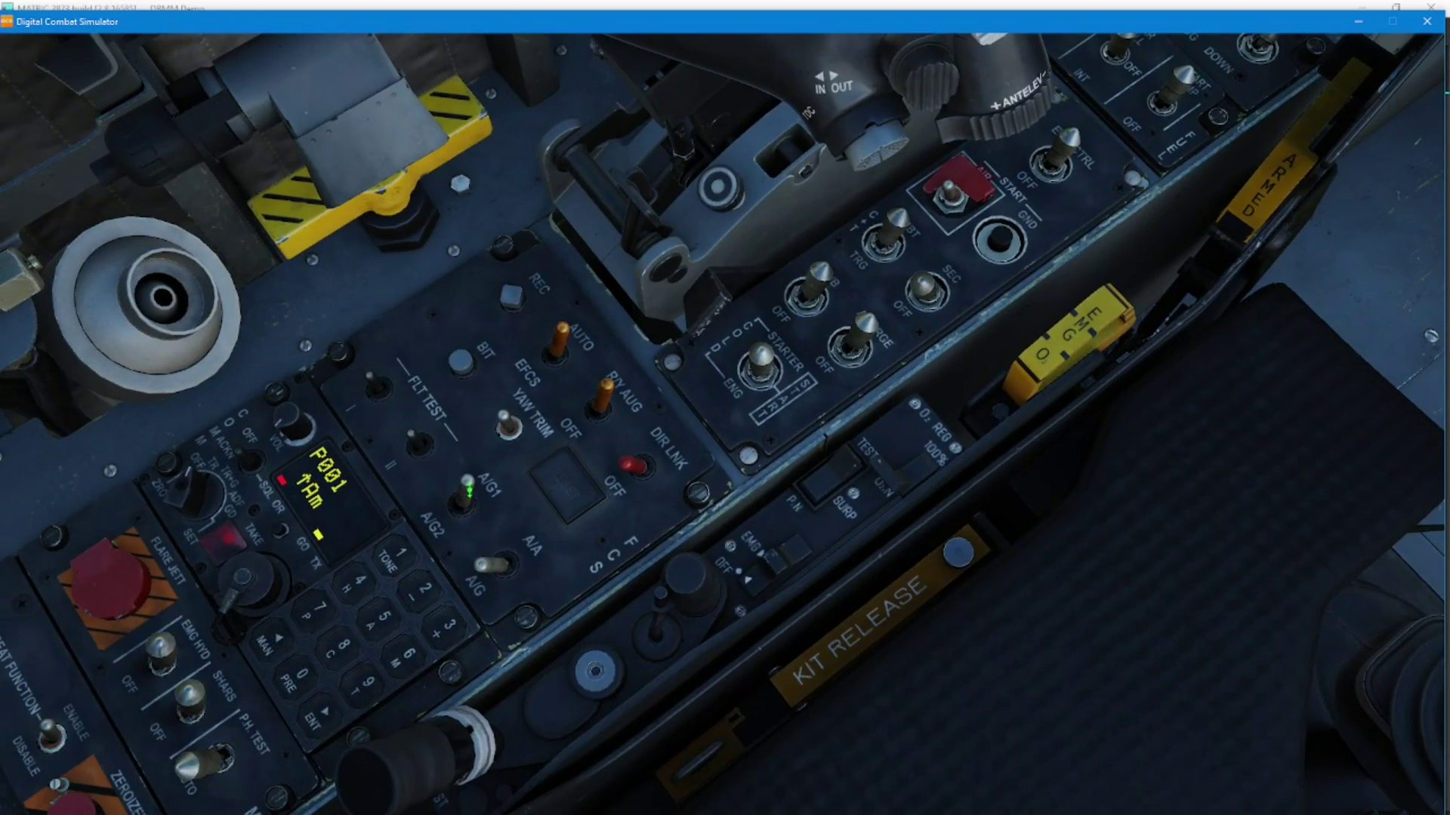
Flip A/A–A/G to A/A, set A/G1–A/G2 to A/G1, then return A/A–A/G to A/G
click(506, 563)
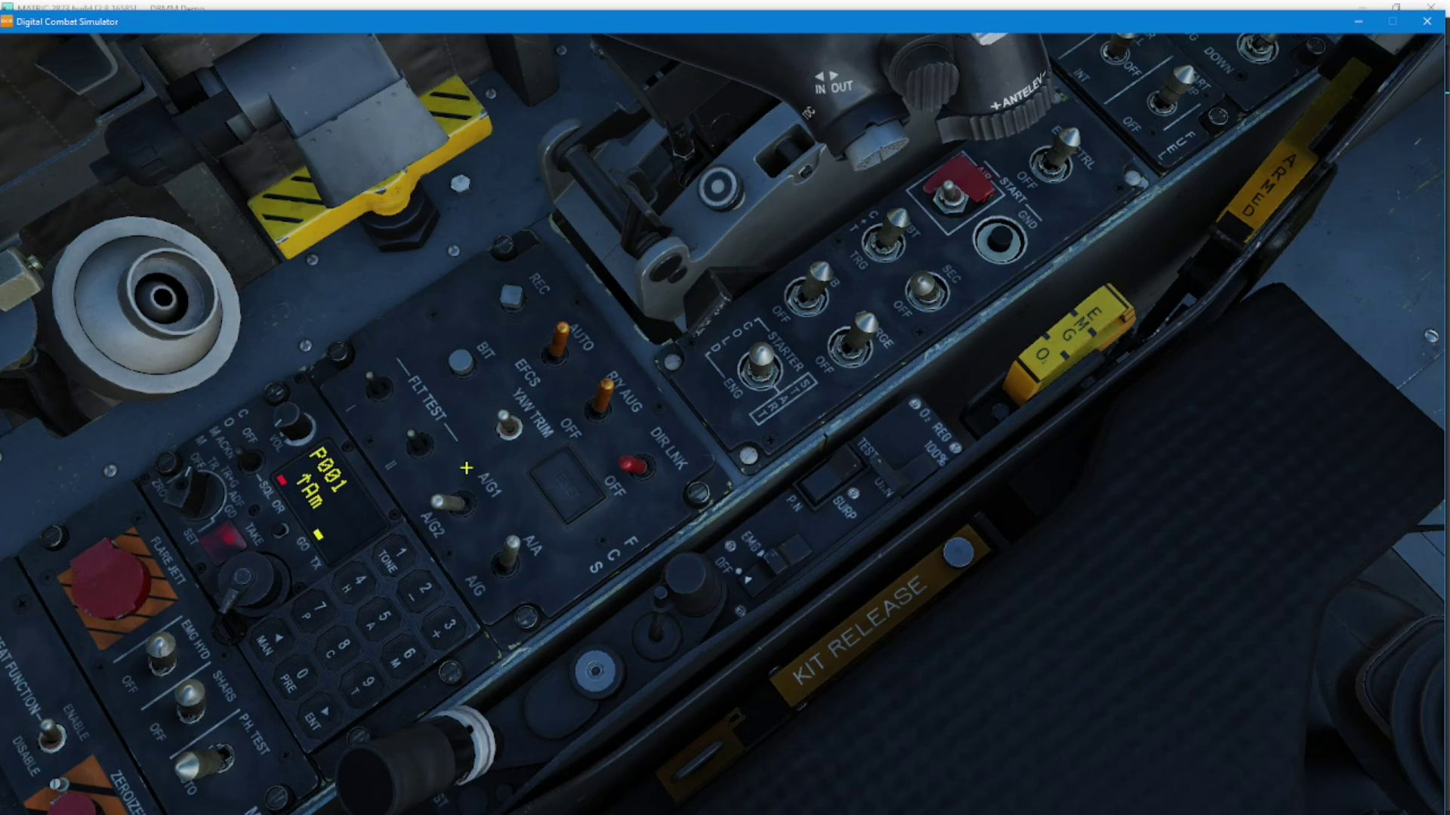
click(450, 512)
click(524, 553)
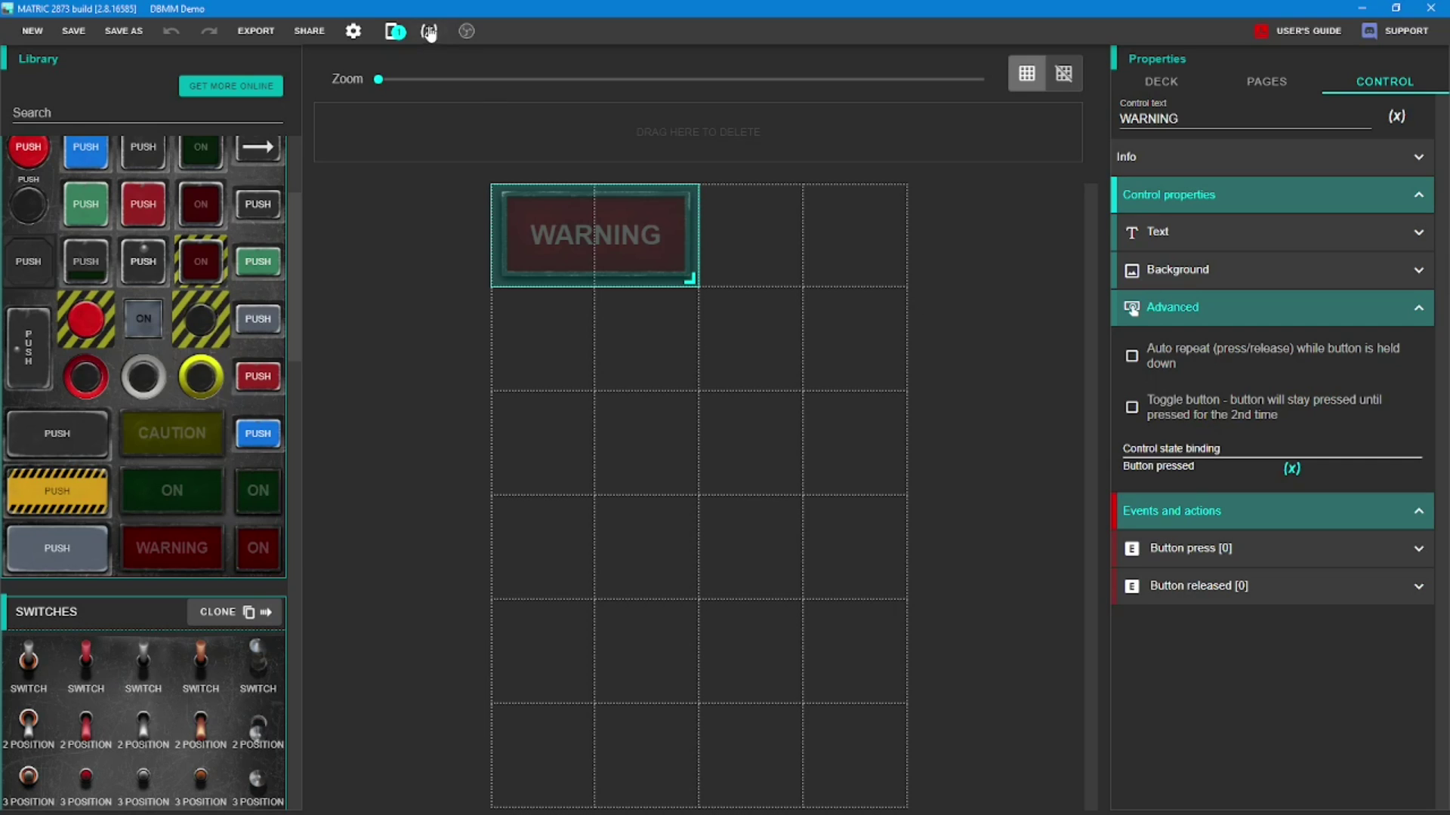
Switch from DCS back to the MATRIC deck editor
click(429, 30)
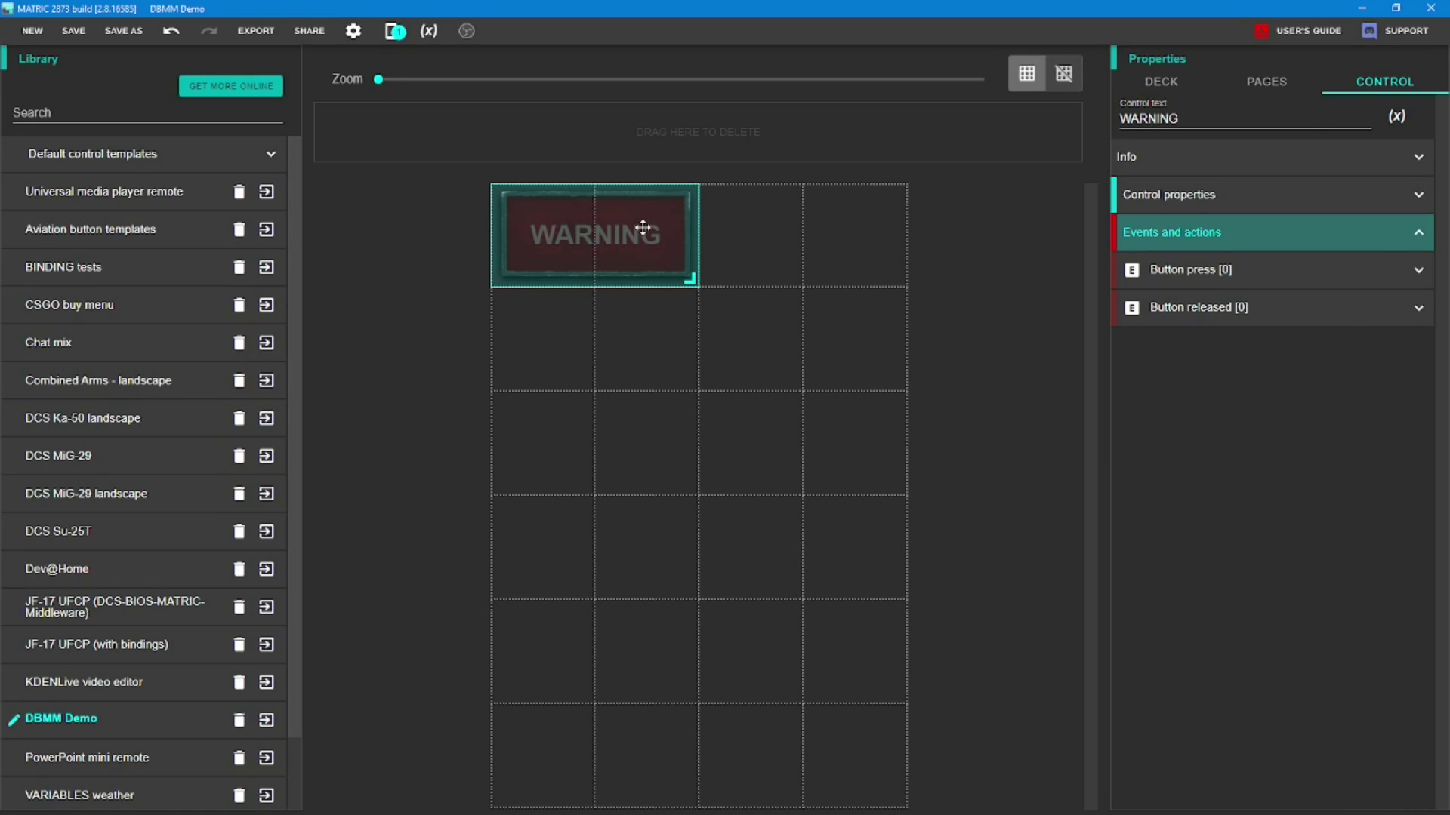
Add a Set variable action to the WARNING button's Button press event
click(1208, 273)
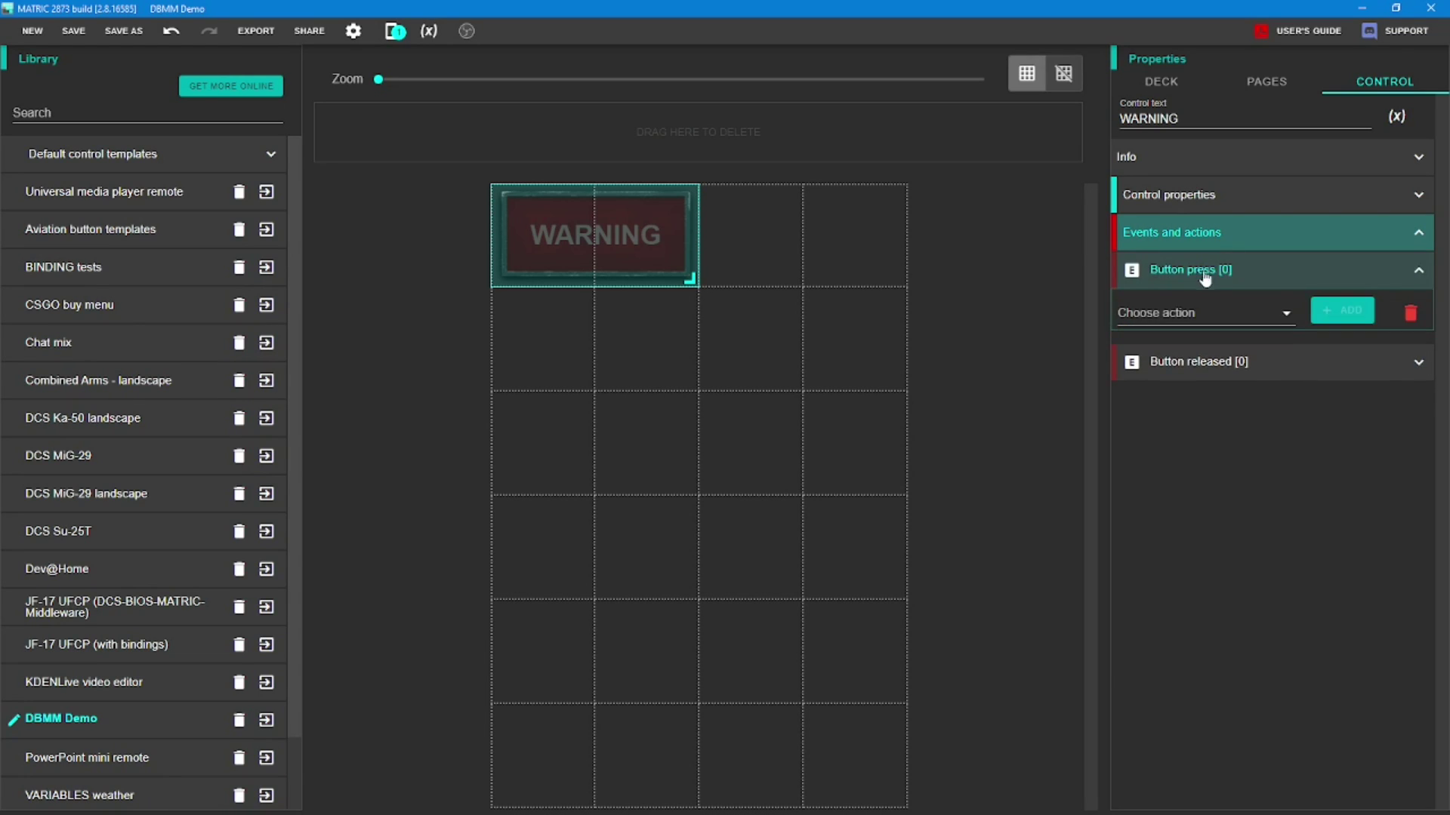
click(1171, 315)
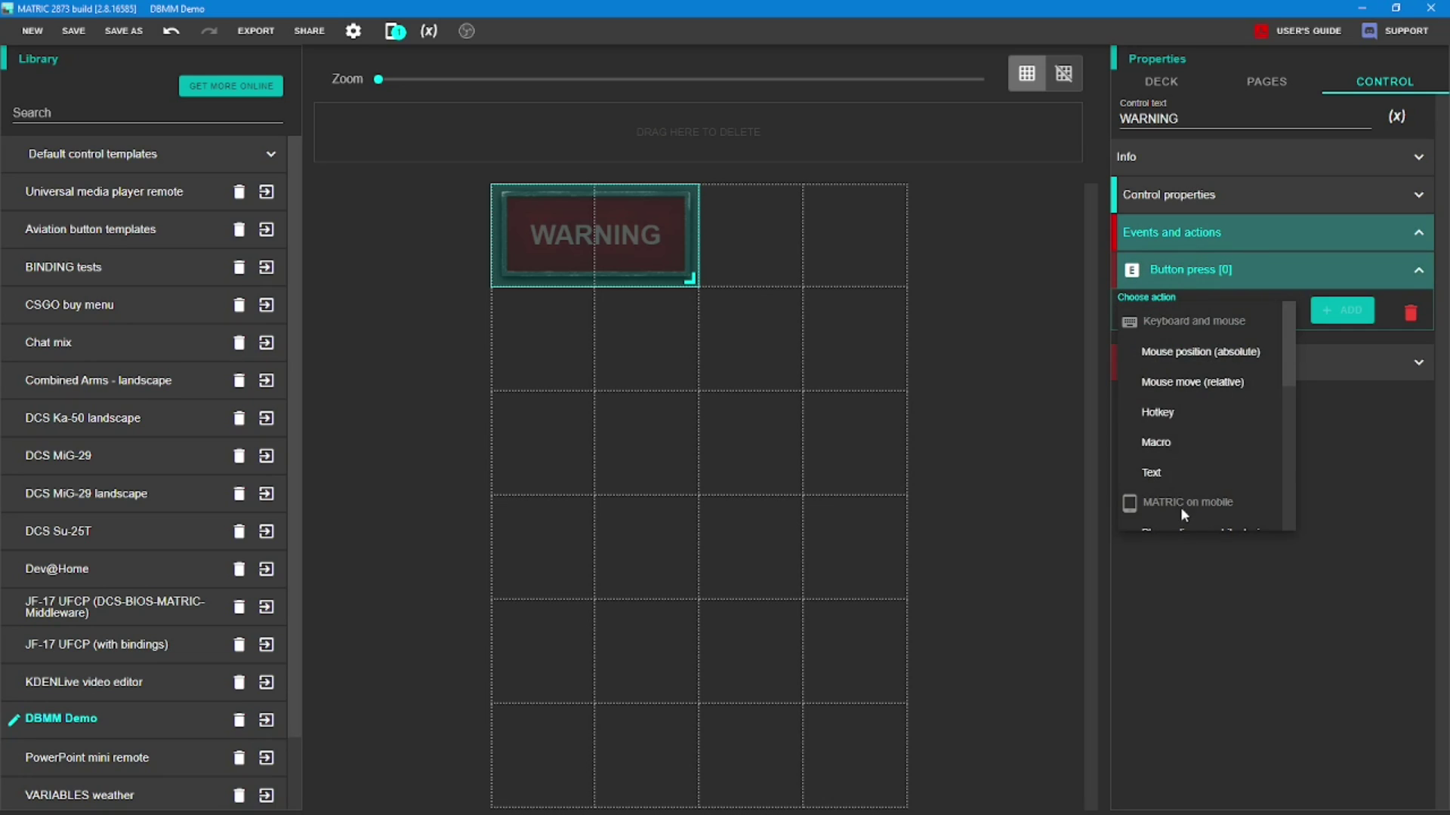
scroll(1180, 506, down, 5)
scroll(1180, 506, down, 2)
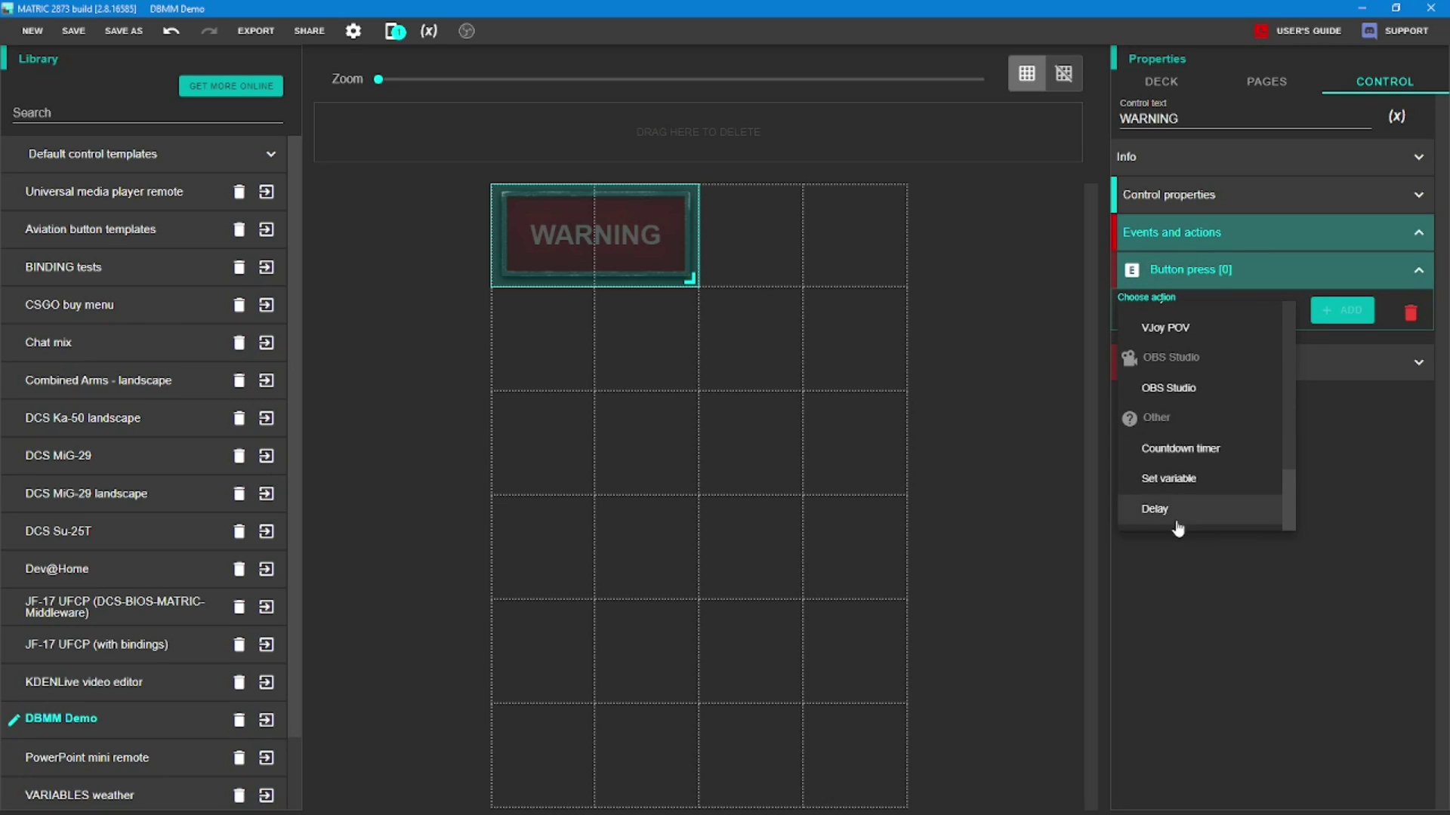
click(1200, 479)
click(1343, 310)
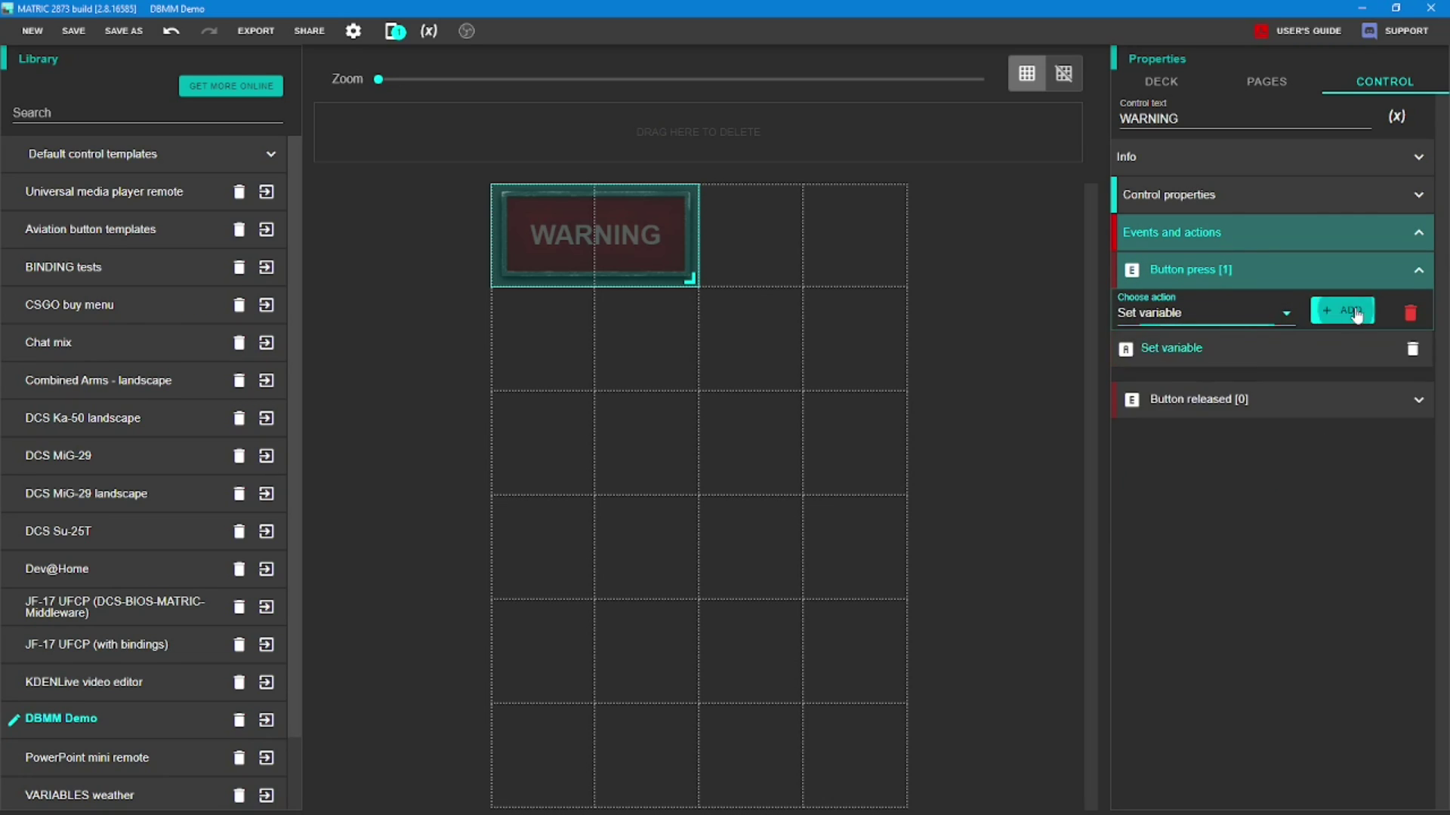
Make the action set DCS_INPUT_COMMAND, then switch to the DCS-BIOS control reference
click(1174, 355)
click(1185, 391)
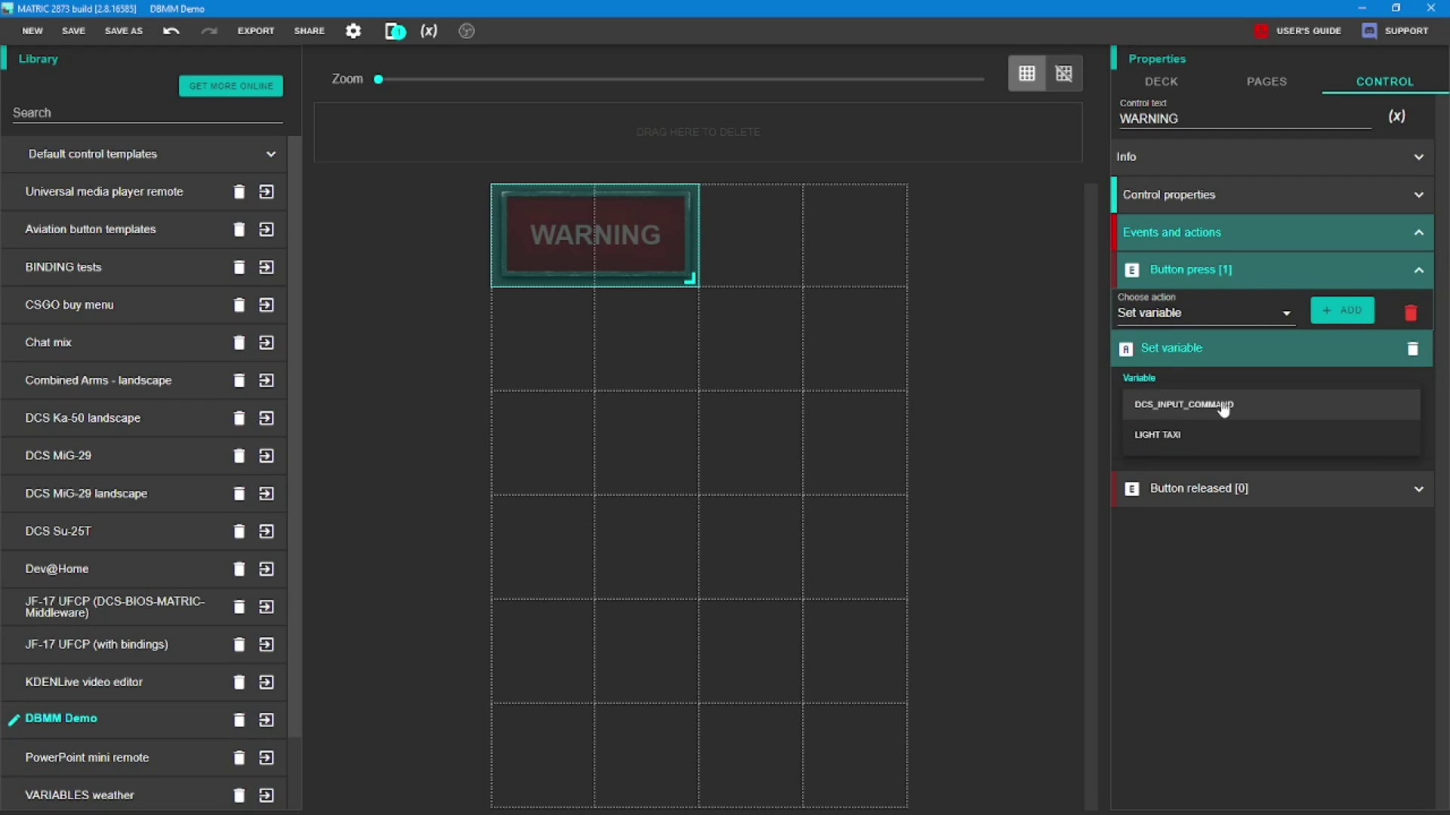
click(1223, 408)
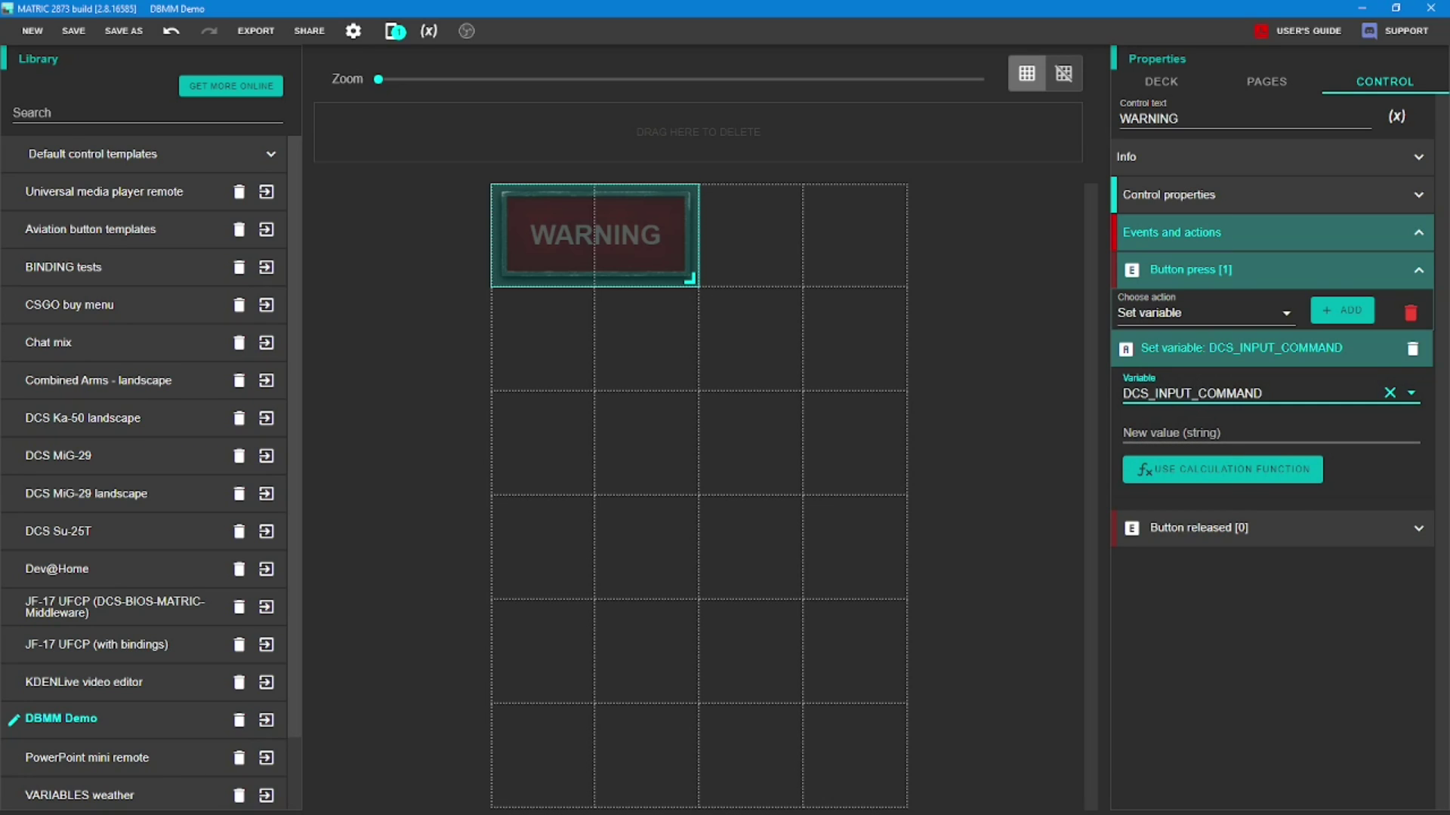
key(alt+Tab)
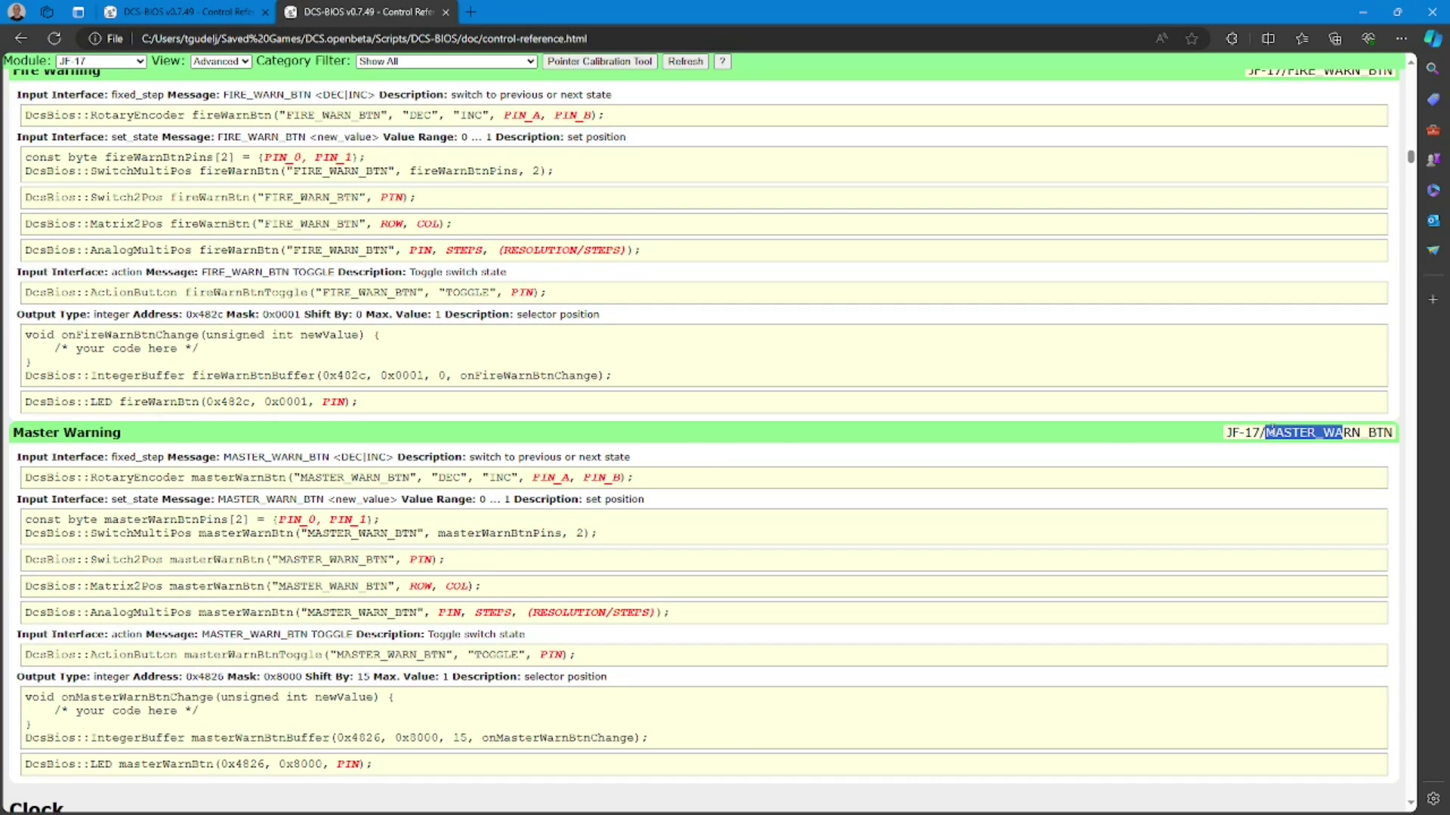
Copy the MASTER_WARN_BTN message name from the JF-17 Master Warning entry and return to MATRIC
triple_click(1270, 430)
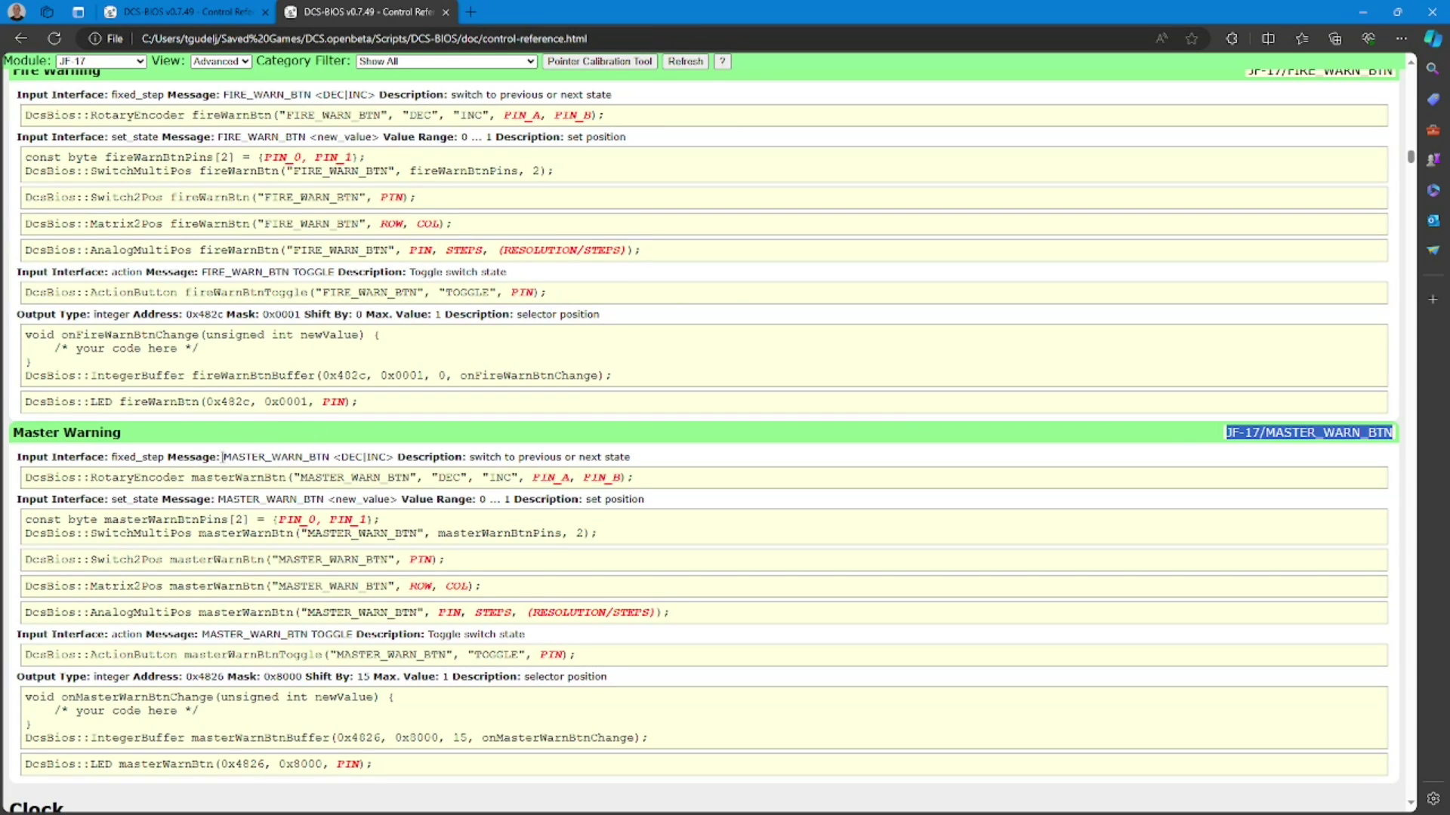
drag(224, 457, 327, 459)
key(ctrl+c)
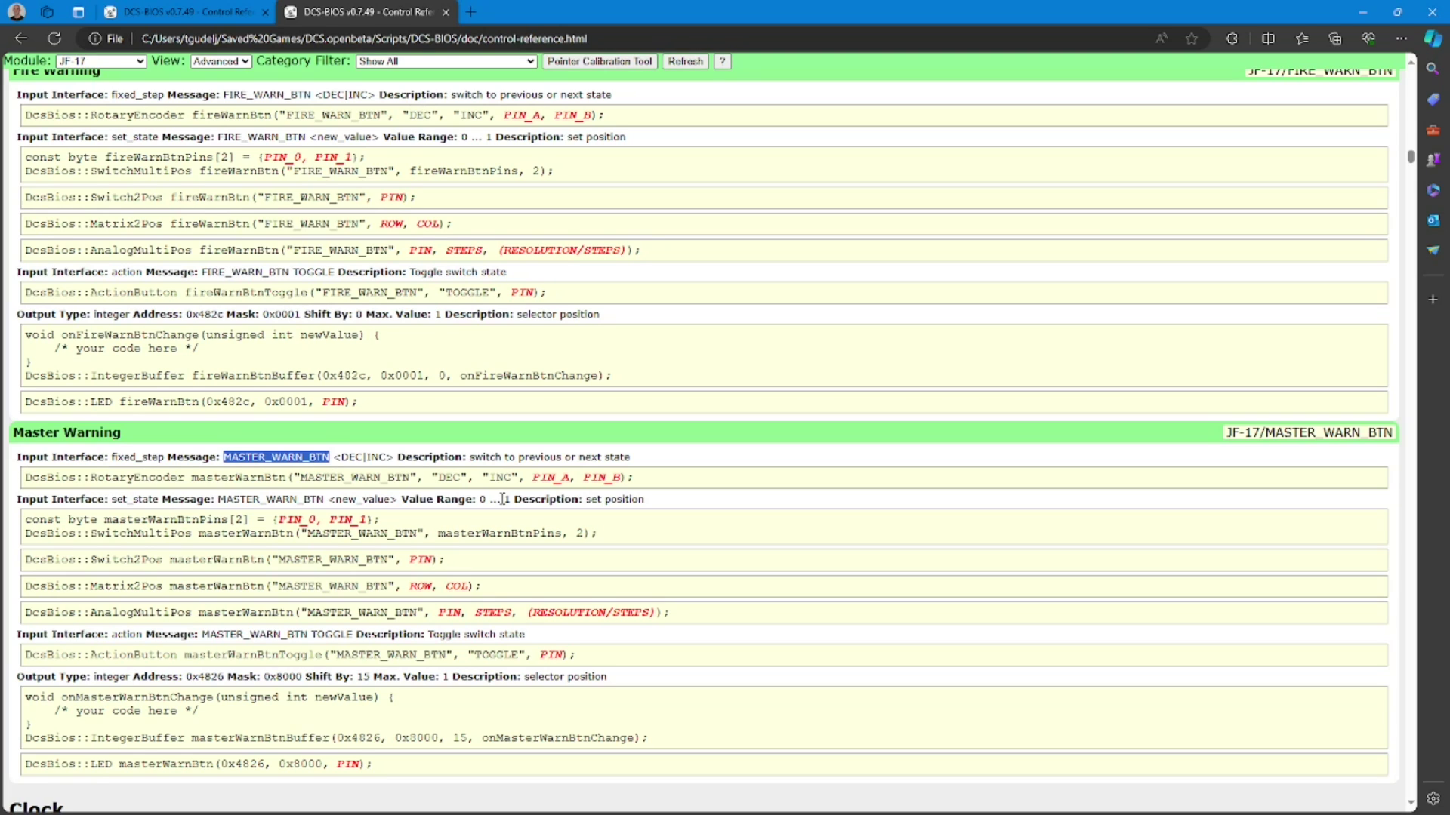
key(alt+Tab)
Set the WARNING button's DCS_INPUT_COMMAND new value to 'MASTER_WARN_BTN 1' by pasting the copied name
click(1170, 429)
key(ctrl+v)
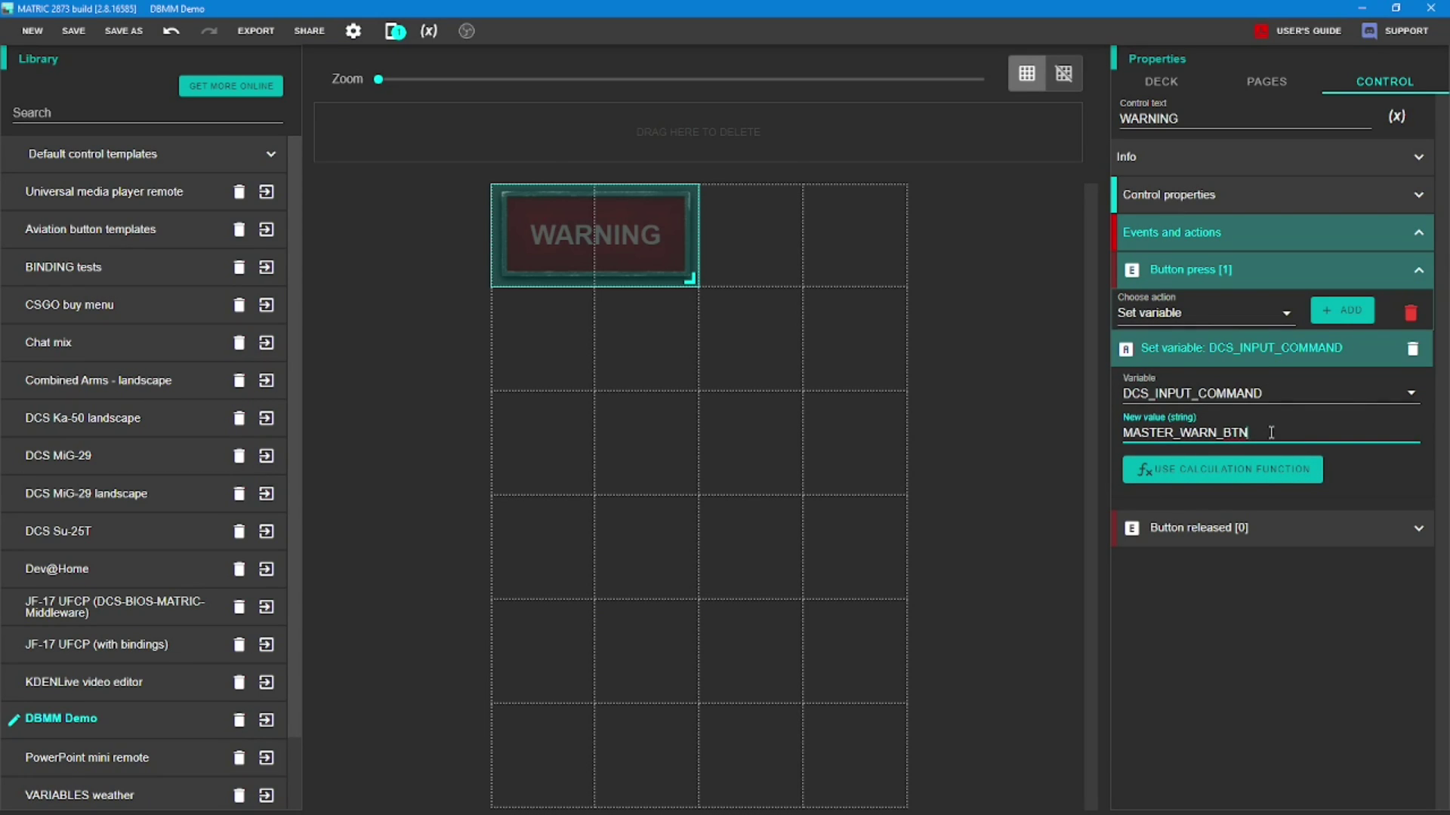
text(1)
double_click(1127, 434)
Commit the new value and press the tablet's WARNING button twice to trigger the JF-17 master warning
click(1274, 436)
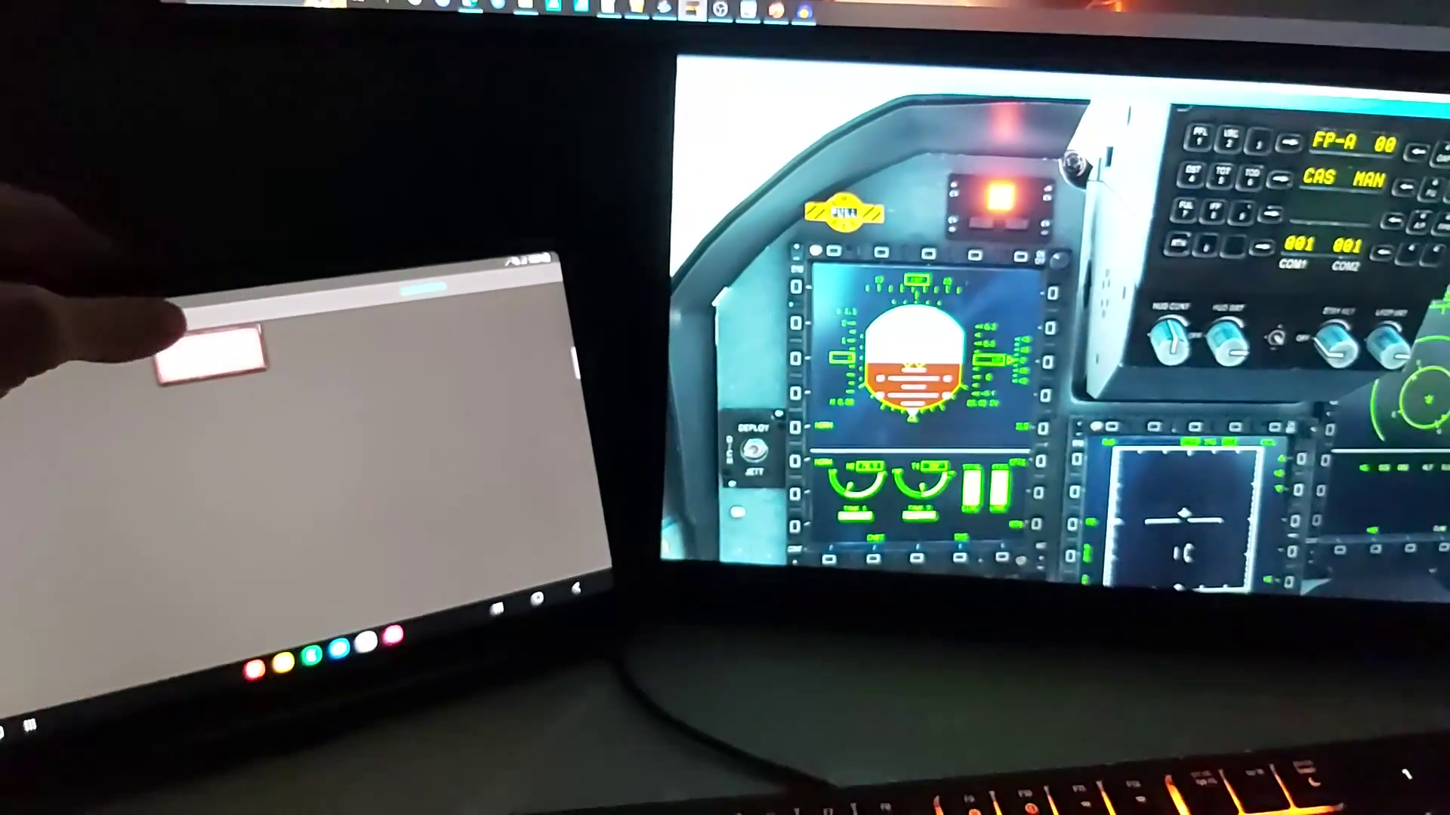
click(291, 337)
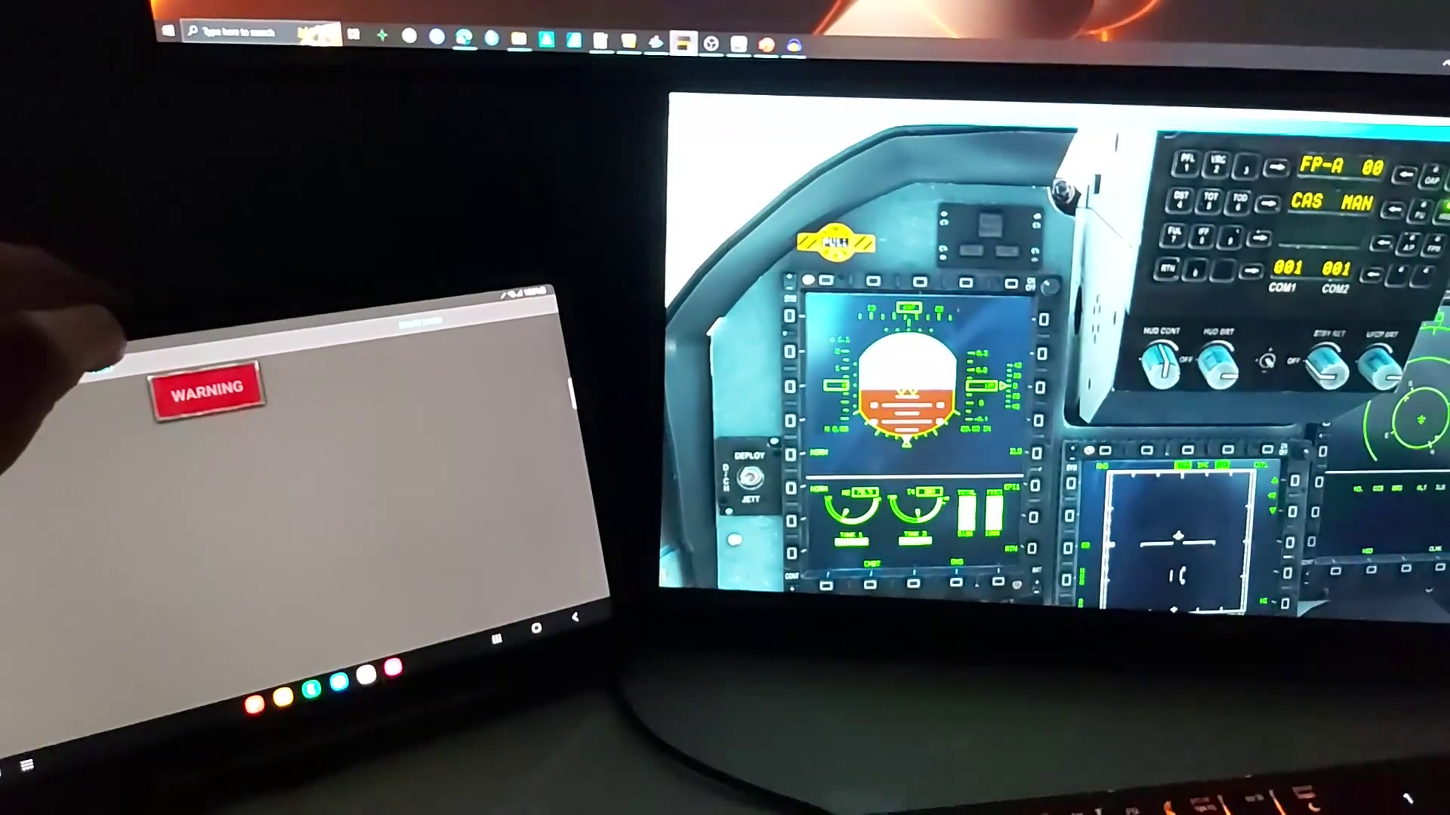
click(209, 397)
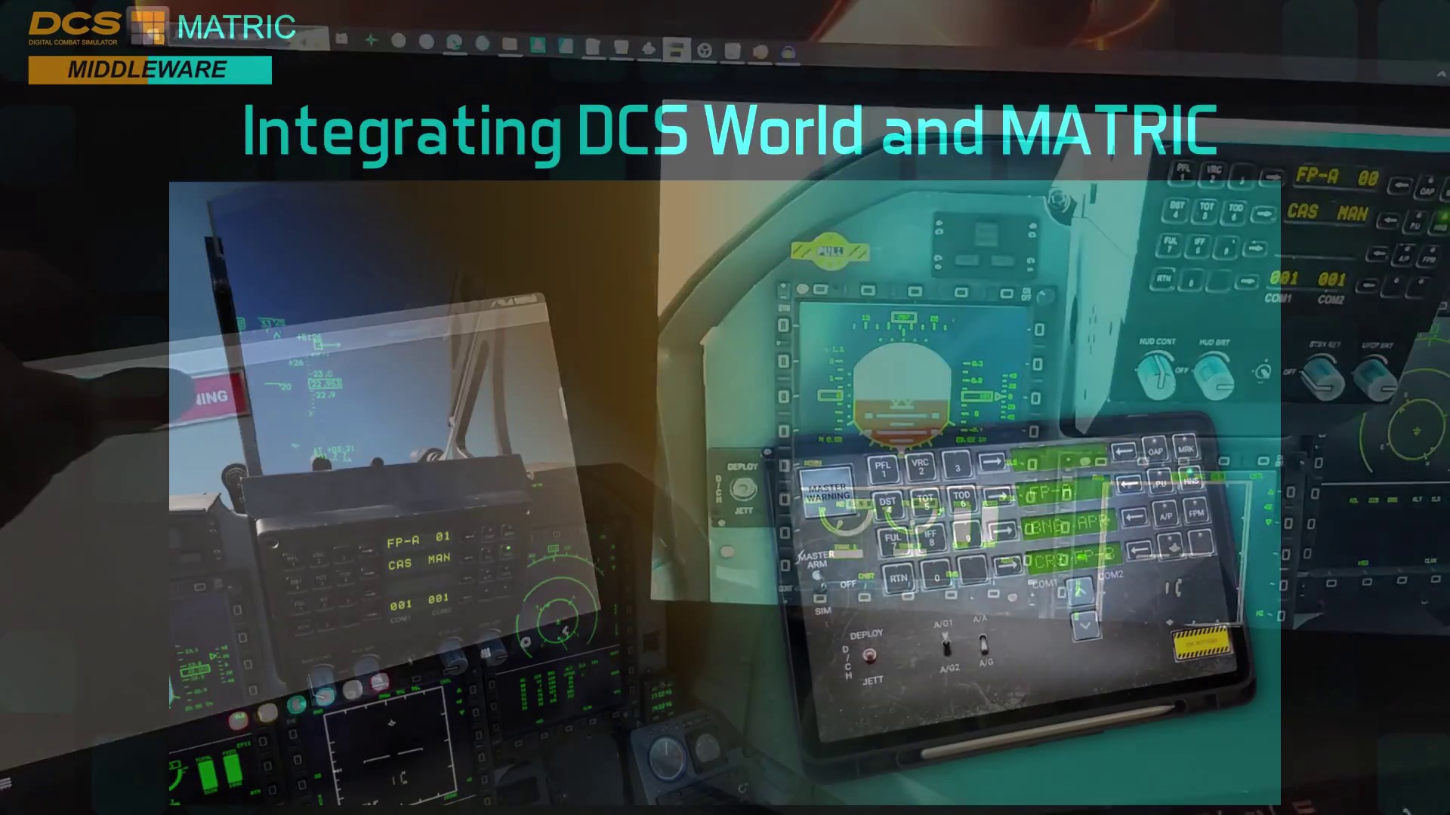